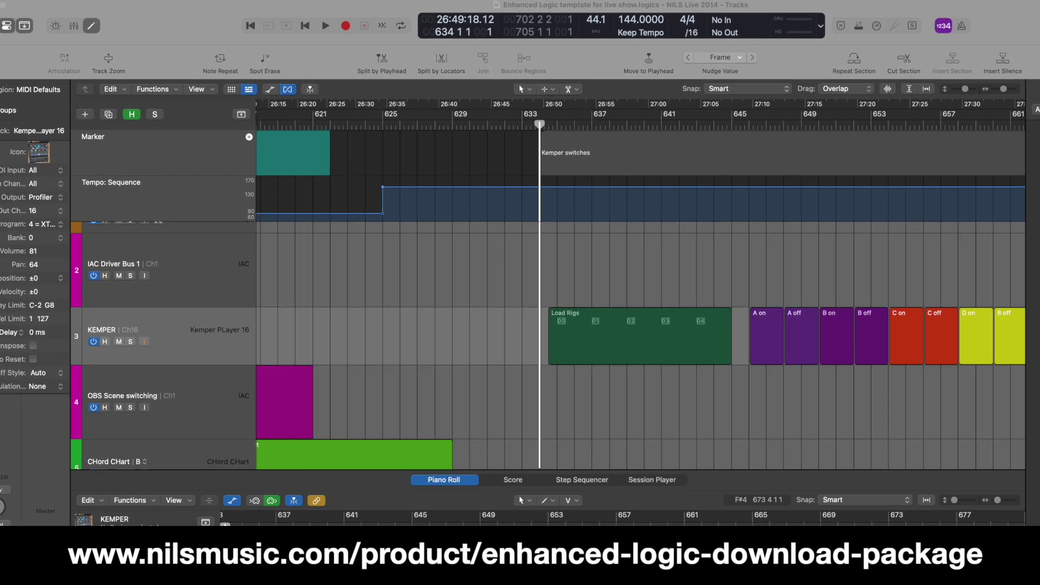
# Examine the Kemper track's rig-loading and effect on/off regions under the Kemper switches marker.
pyautogui.hscroll(8, 791, 394)
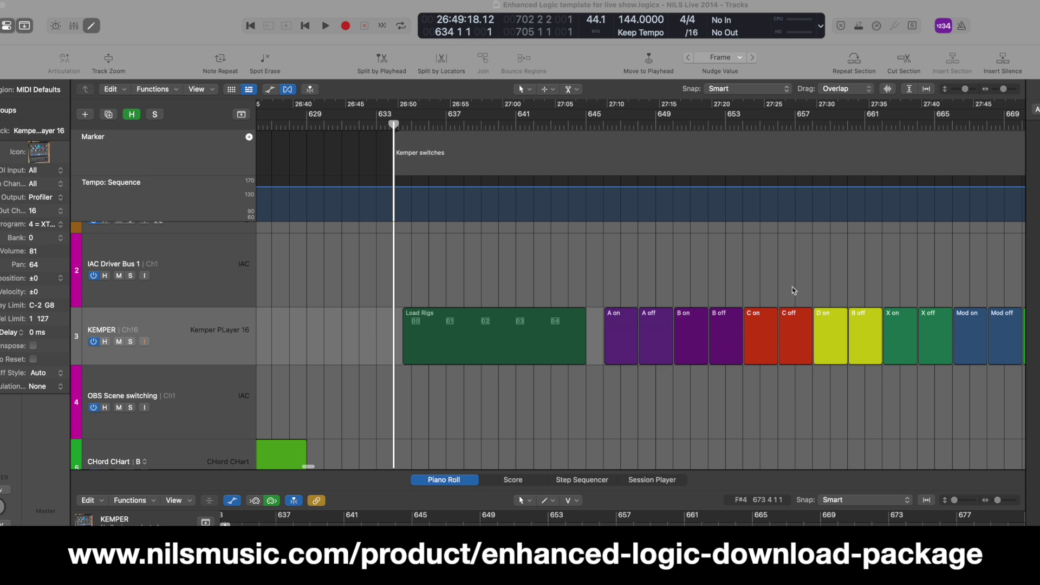
pyautogui.hscroll(3, 791, 282)
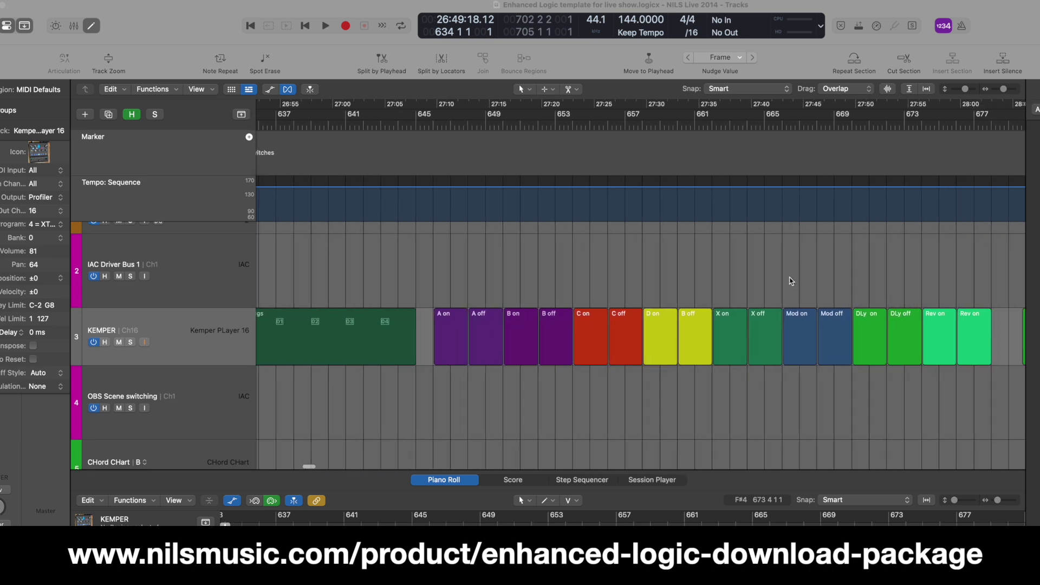
pyautogui.hscroll(-5, 796, 275)
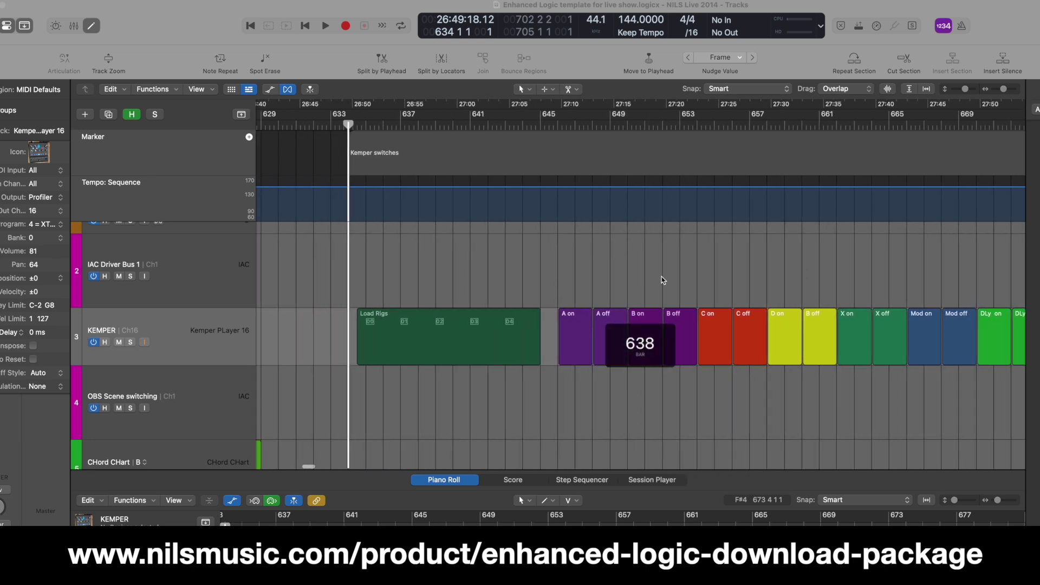
pyautogui.hscroll(10, 679, 266)
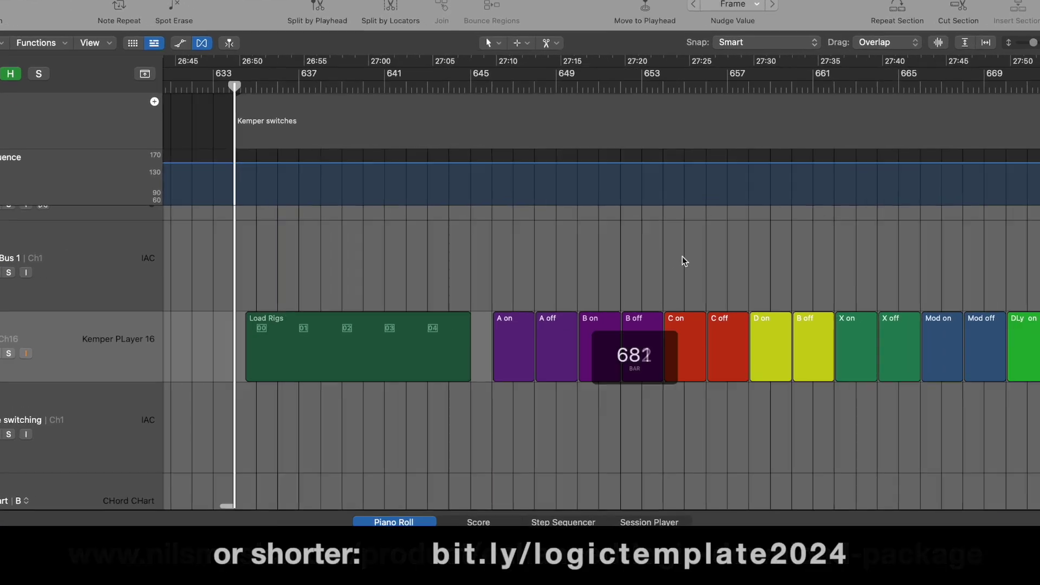
pyautogui.hscroll(4, 686, 255)
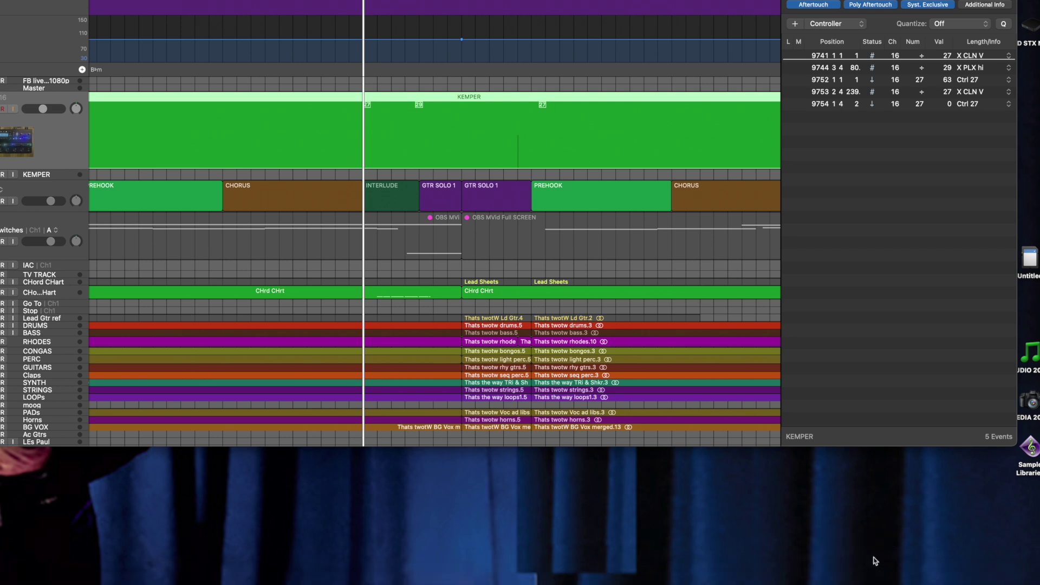
# Open Audio MIDI Setup from the Utilities folder, view the connected devices in MIDI Studio, and return to the Logic project.
pyautogui.click(871, 573)
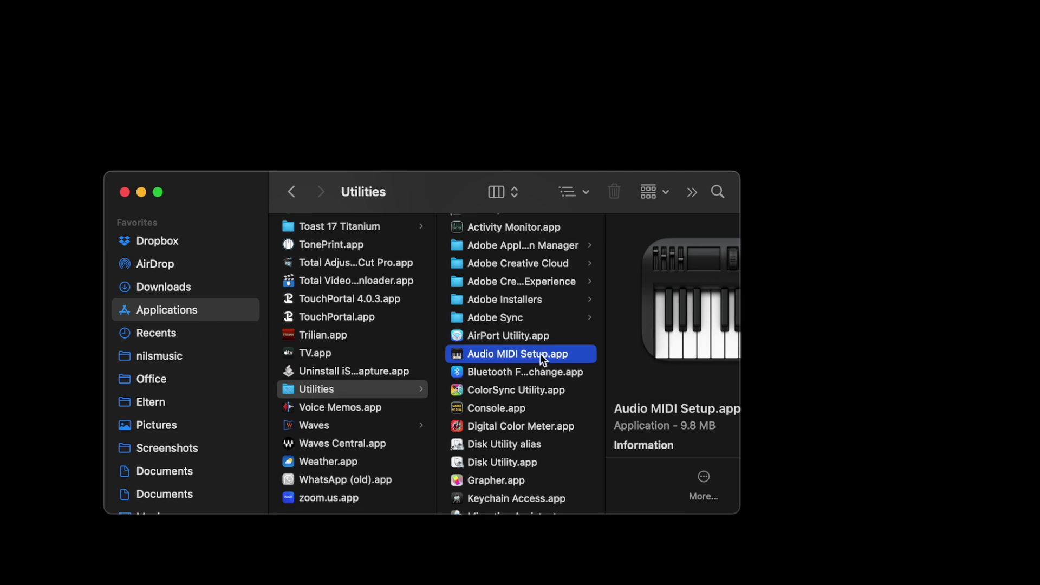
pyautogui.doubleClick(490, 355)
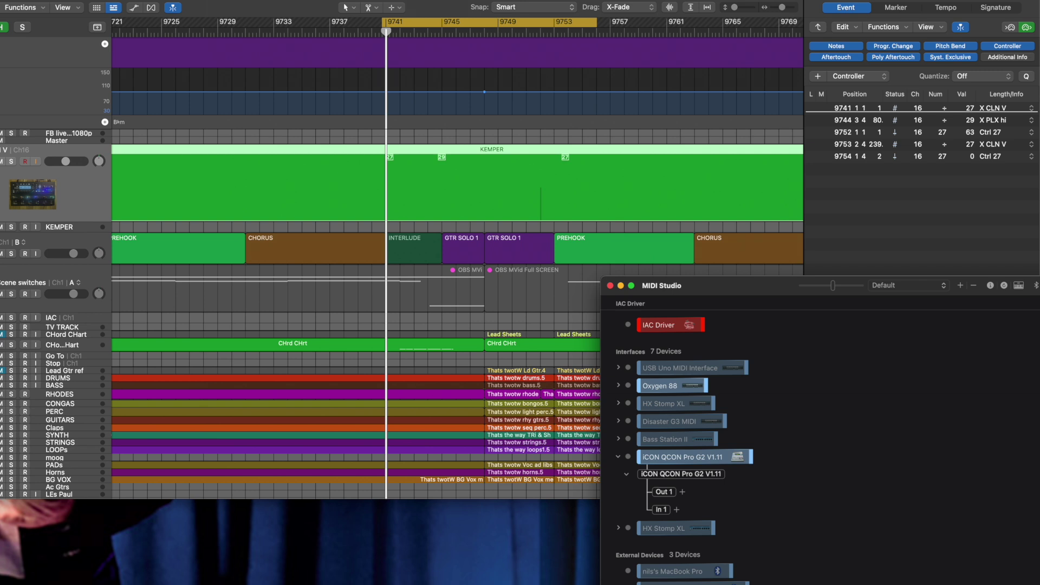
pyautogui.click(877, 99)
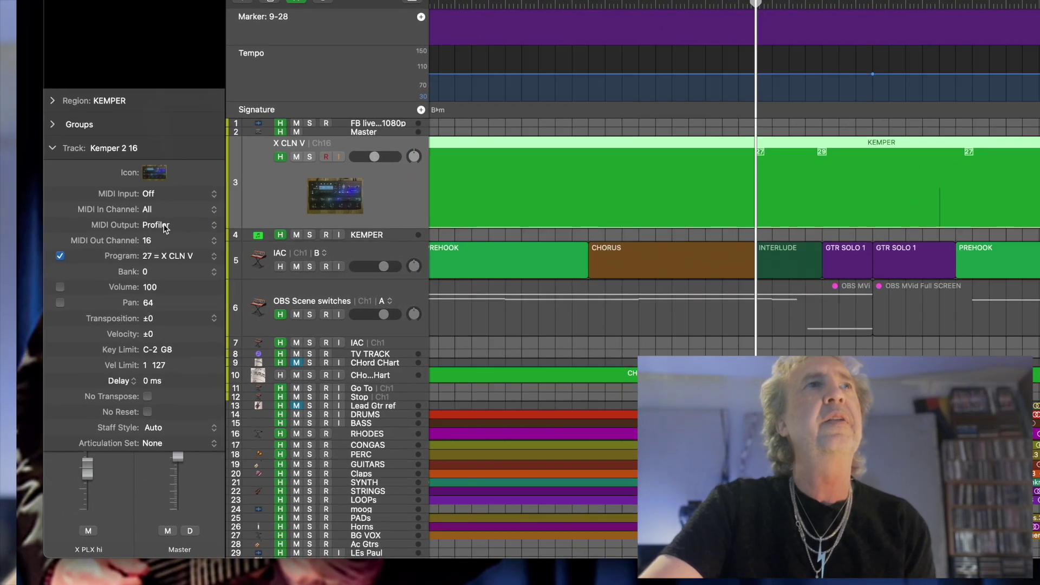
# Set the X CLN V track's MIDI output to Profiler and its MIDI out channel to 16.
pyautogui.click(204, 221)
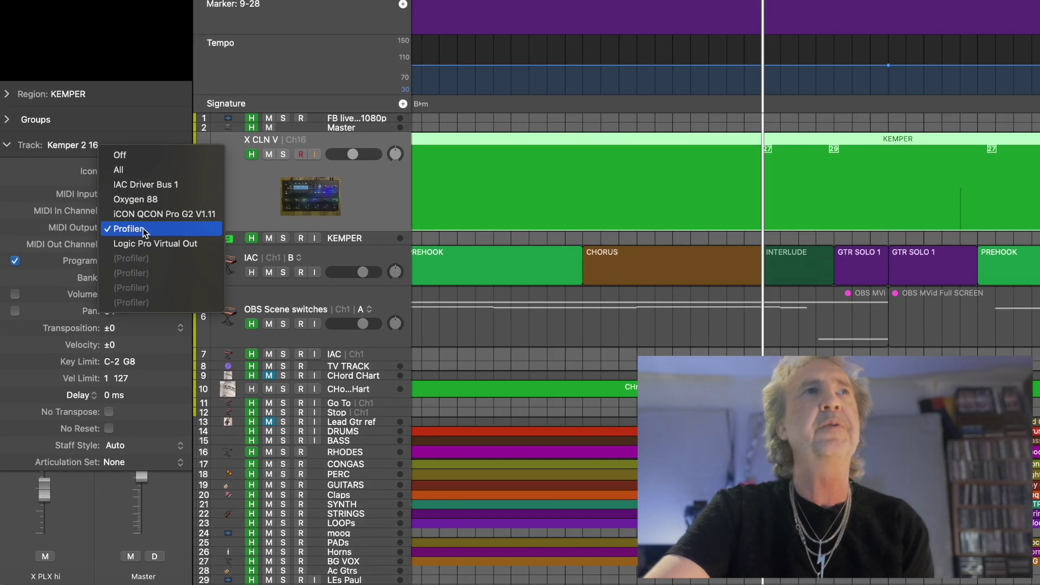
pyautogui.click(143, 228)
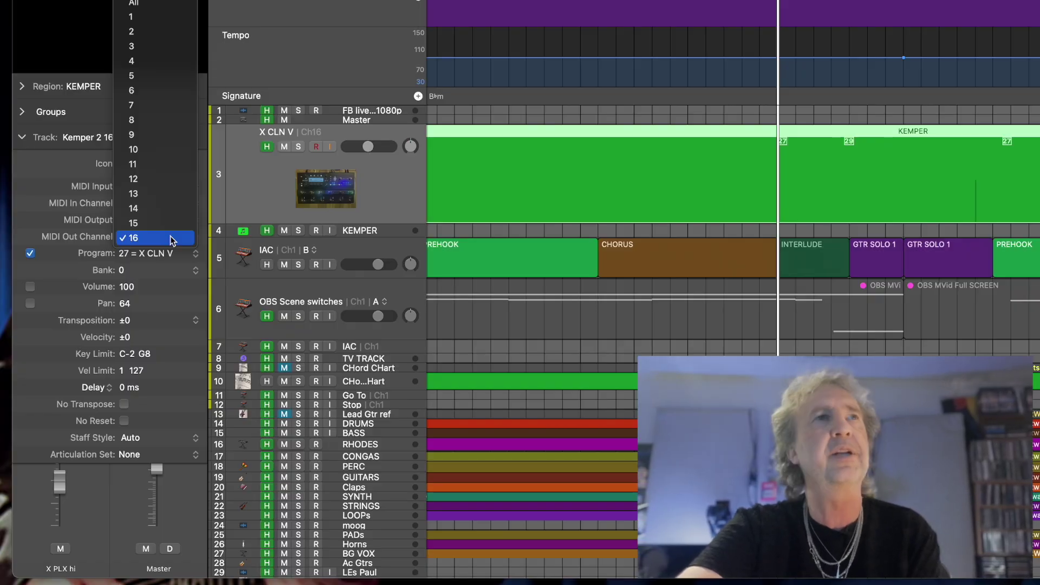
pyautogui.click(171, 240)
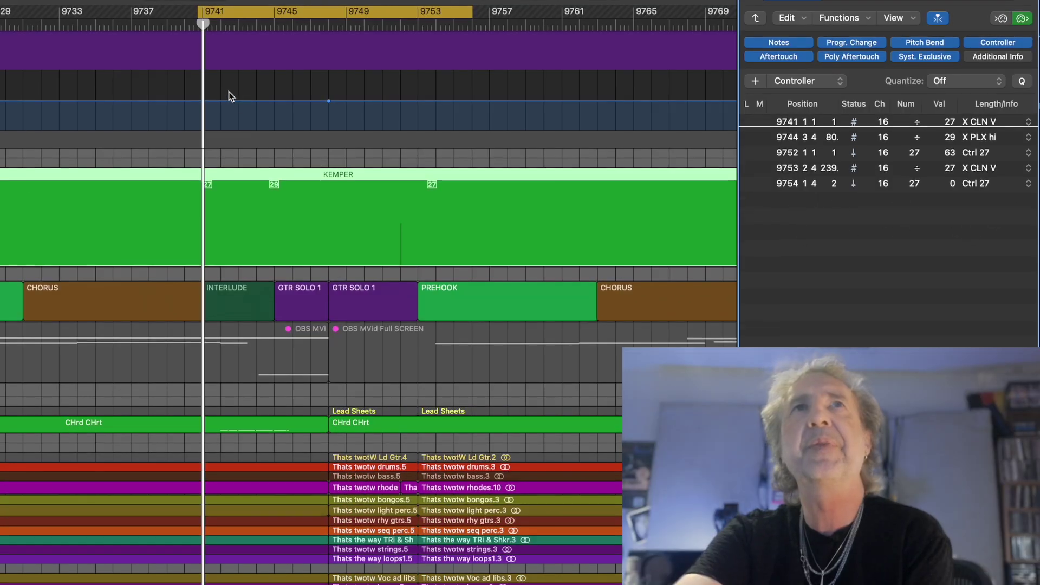
# Play from just before bar 9741, open the KEMPER region in the editor, and set the Event List's new-event type to Program Change.
pyautogui.click(189, 28)
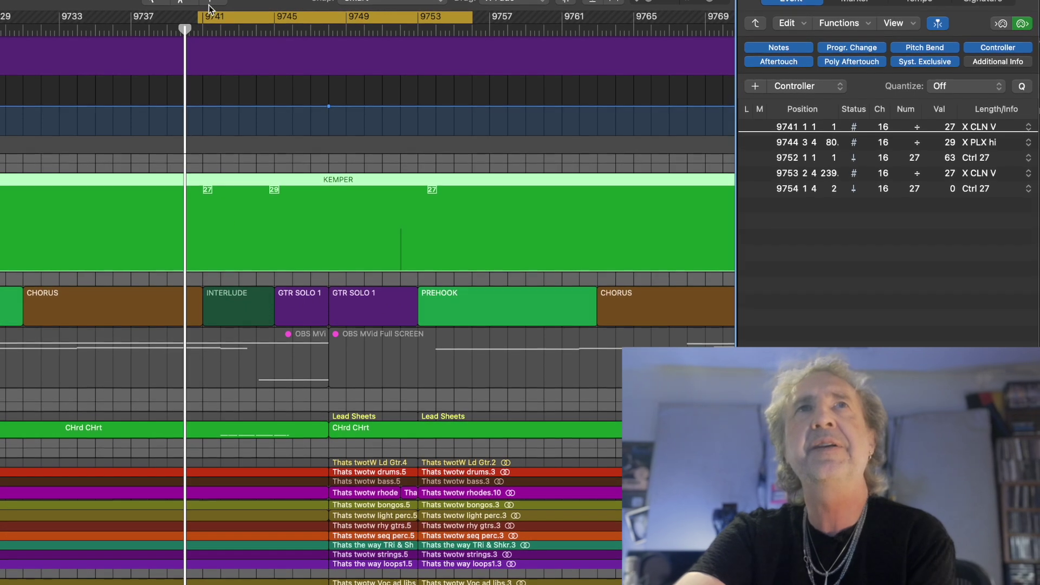
pyautogui.press('space')
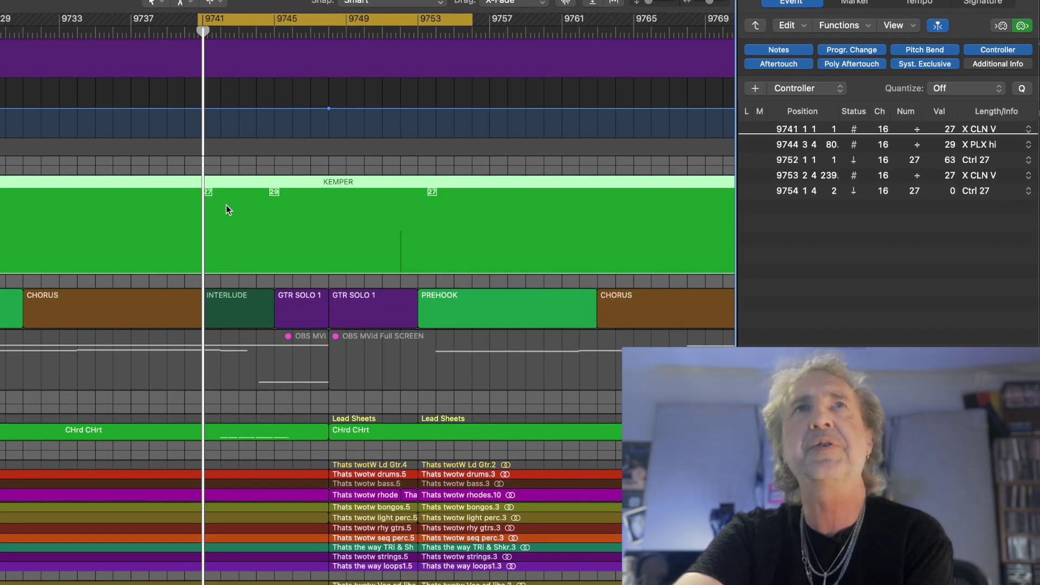
pyautogui.doubleClick(226, 205)
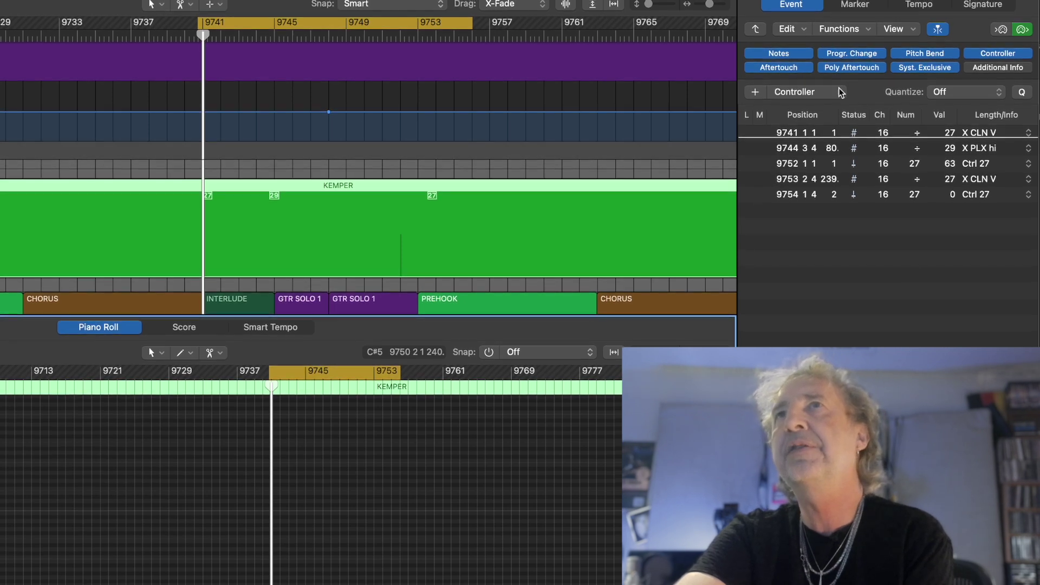
pyautogui.click(824, 95)
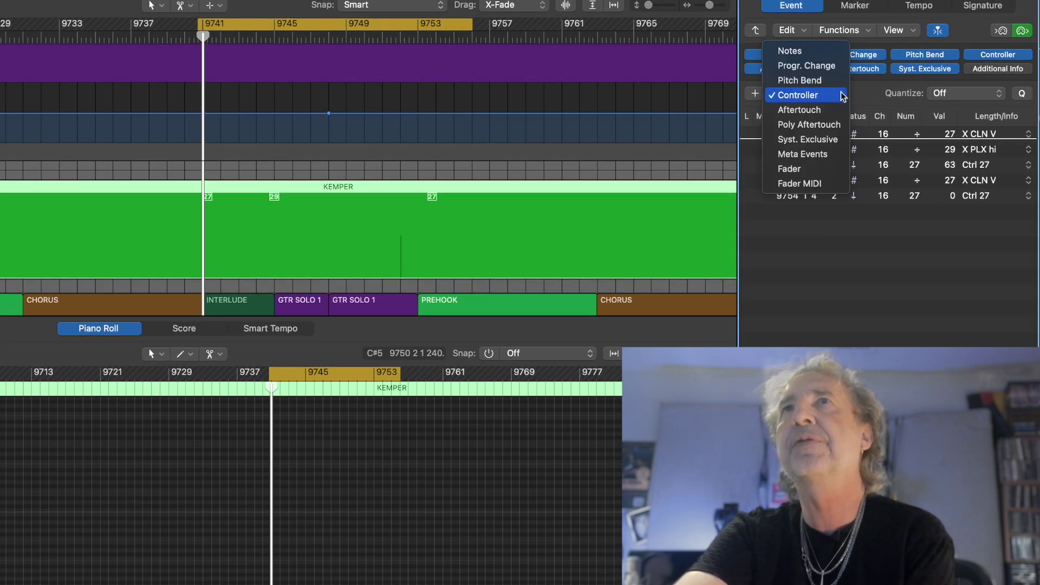
pyautogui.click(815, 66)
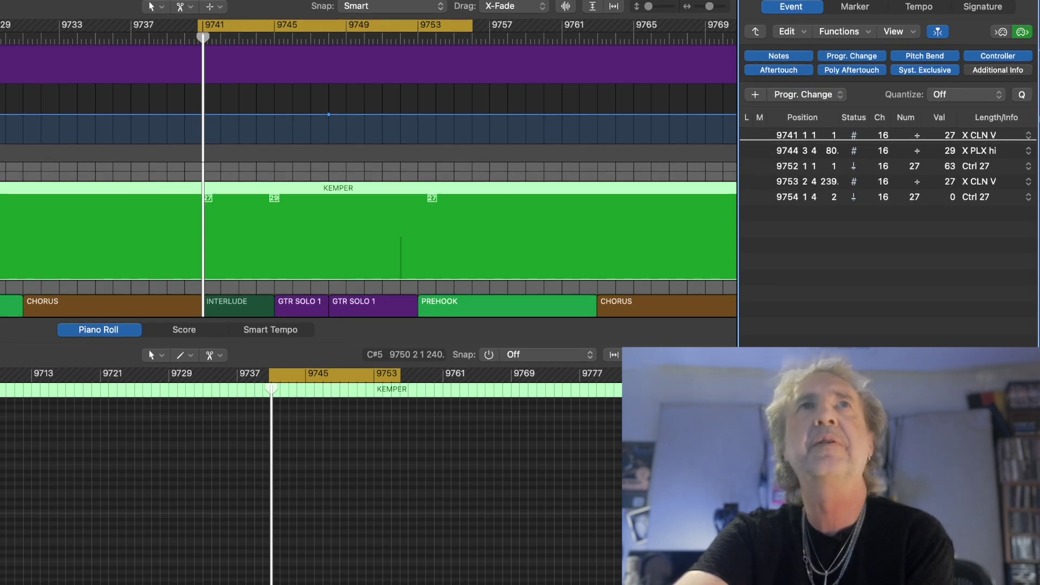
# Try adding a program change event with value 29 (X PLX hi) at 9740 3 1 1, and delete it.
pyautogui.click(194, 39)
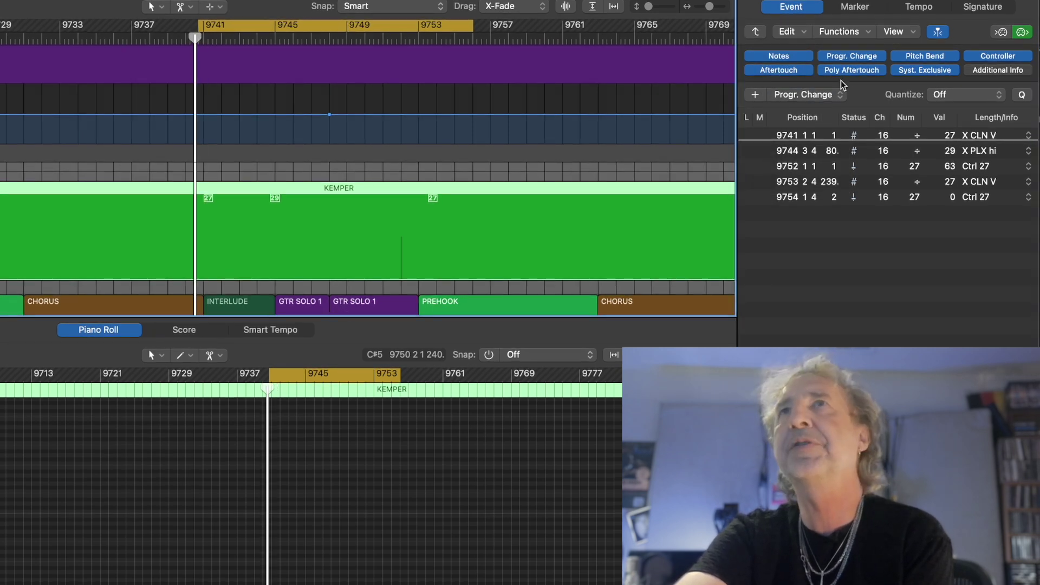
pyautogui.click(756, 96)
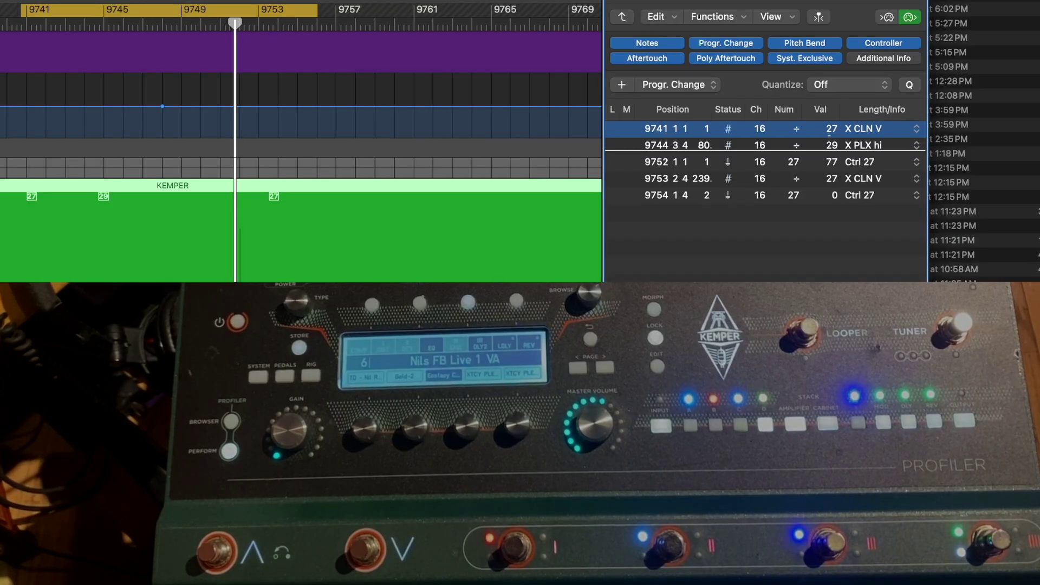
pyautogui.moveTo(831, 128); pyautogui.dragTo(831, 116)
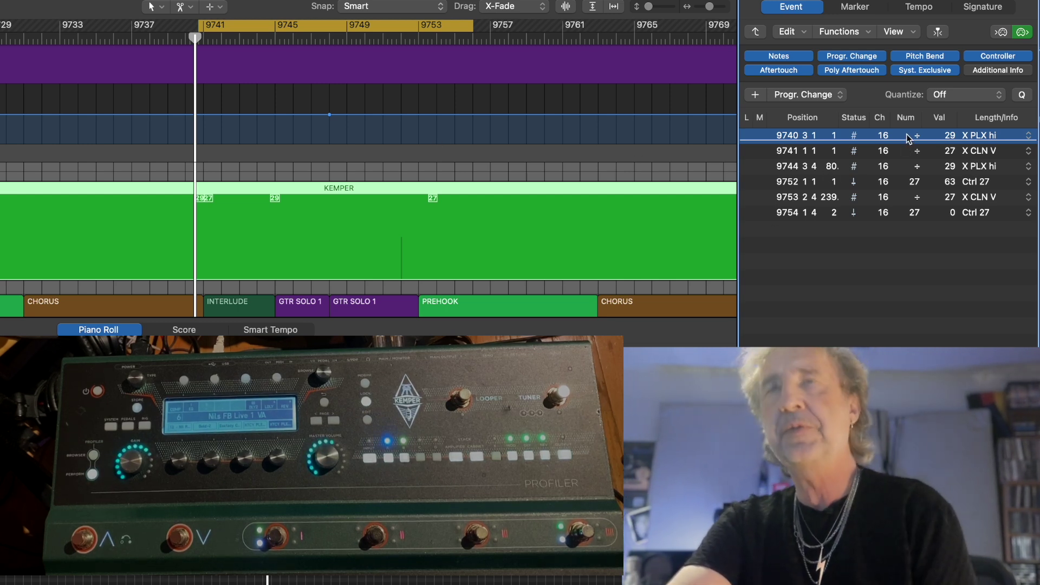
pyautogui.press('Delete')
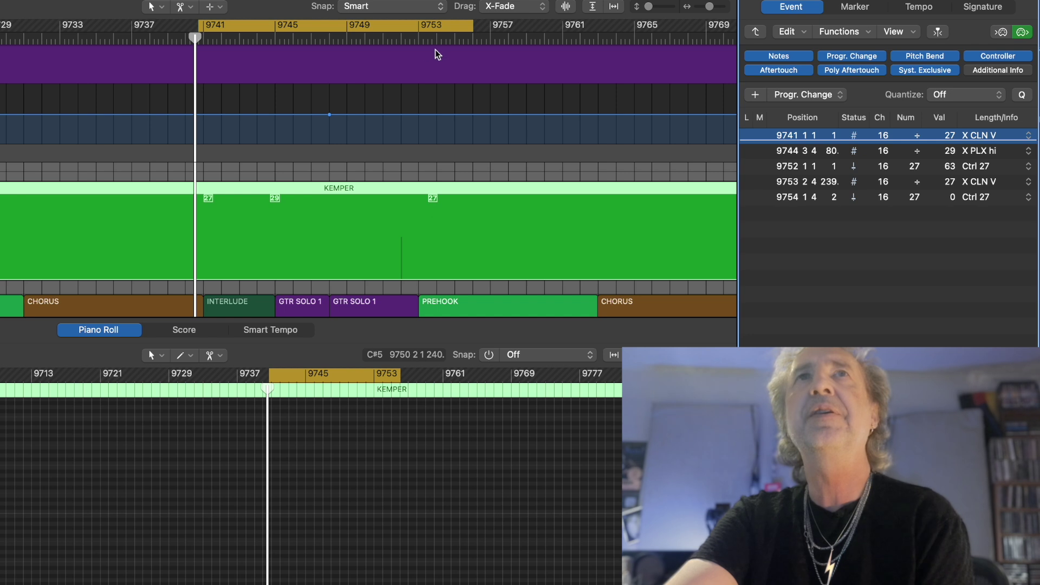
pyautogui.click(396, 34)
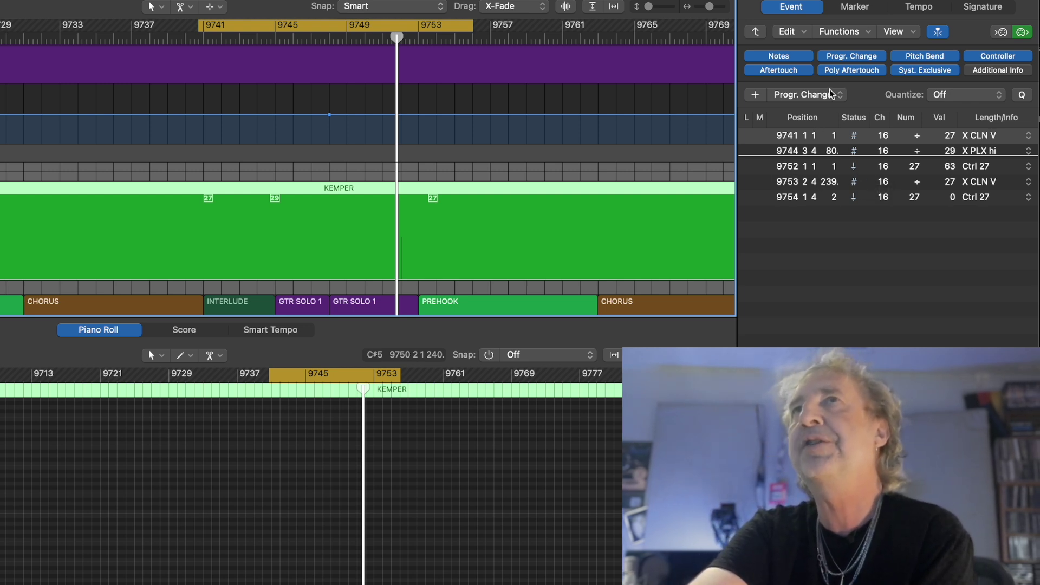
pyautogui.click(840, 96)
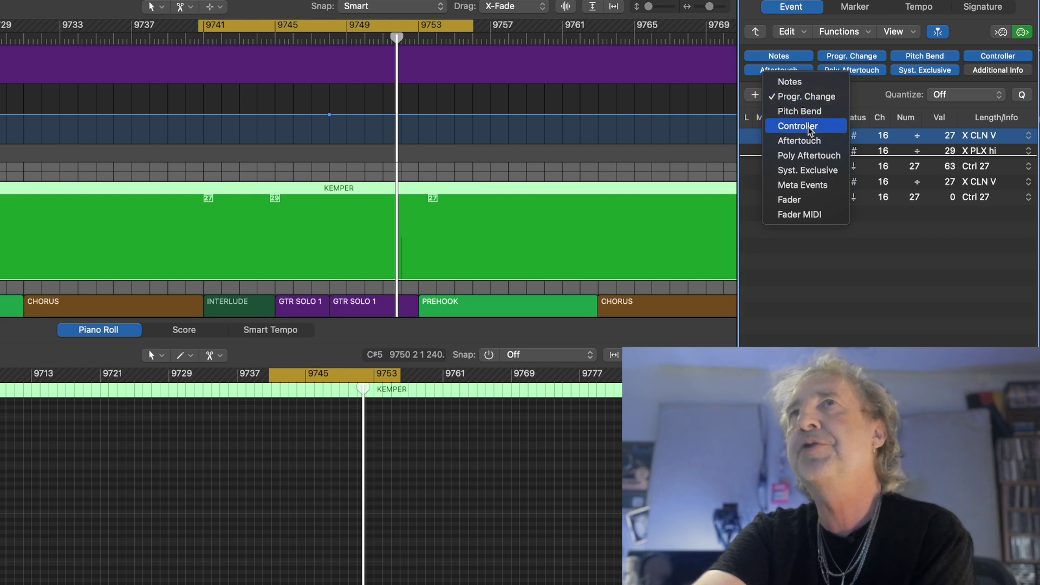
pyautogui.click(838, 228)
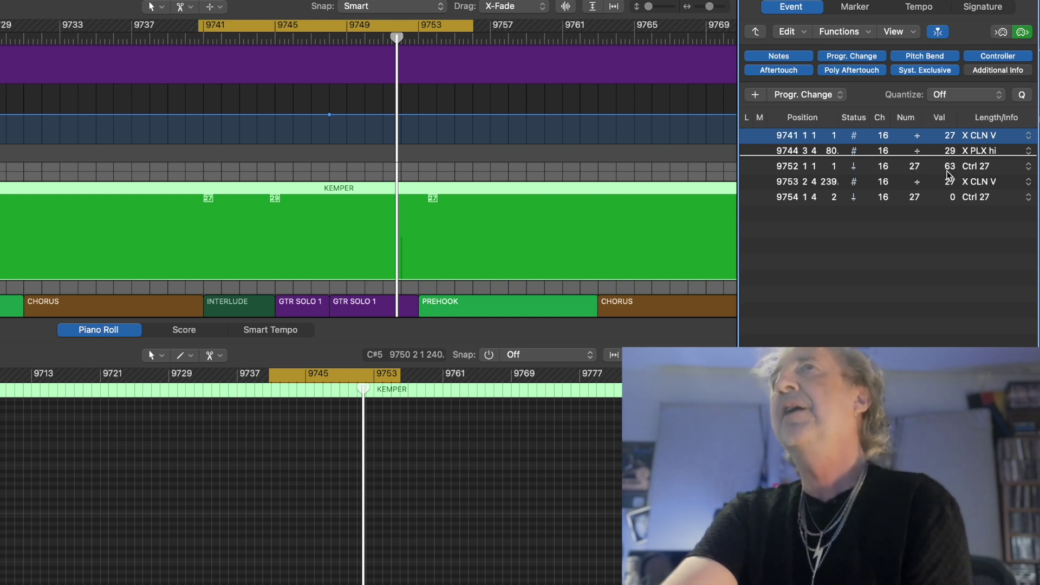
# Adjust the value of the controller 27 event at bar 9752, raising it to 69.
pyautogui.moveTo(950, 172); pyautogui.dragTo(951, 174)
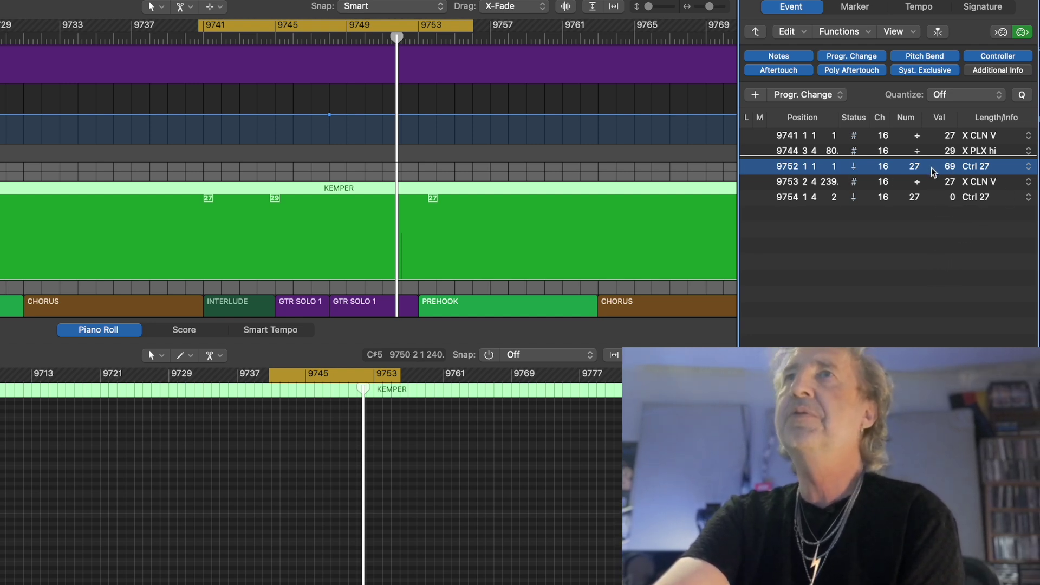
pyautogui.moveTo(950, 166); pyautogui.dragTo(951, 157)
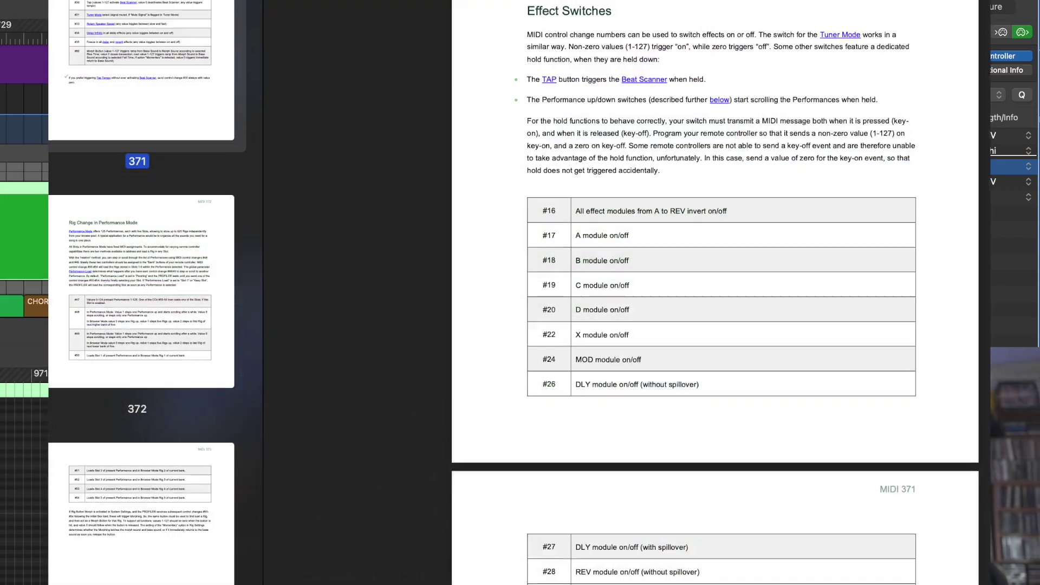
# Look through the Kemper manual's MIDI control change numbers for the effect switches.
pyautogui.scroll(-8, 623, 293)
pyautogui.scroll(-4, 623, 293)
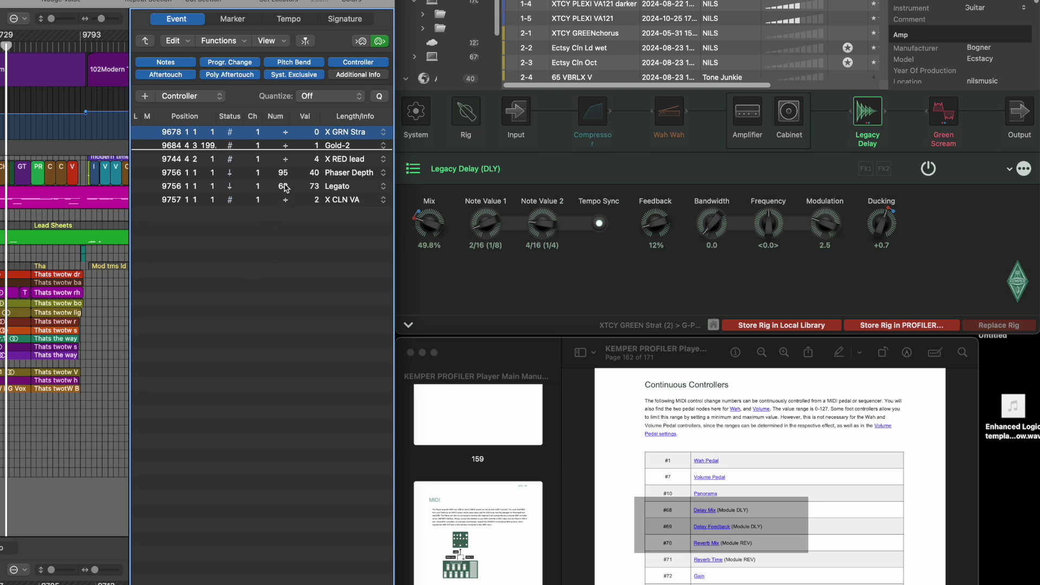
# Try different values, including 74, for the controller 68 delay mix event at bar 9756, and adjust the controller 95 event's value.
pyautogui.click(206, 190)
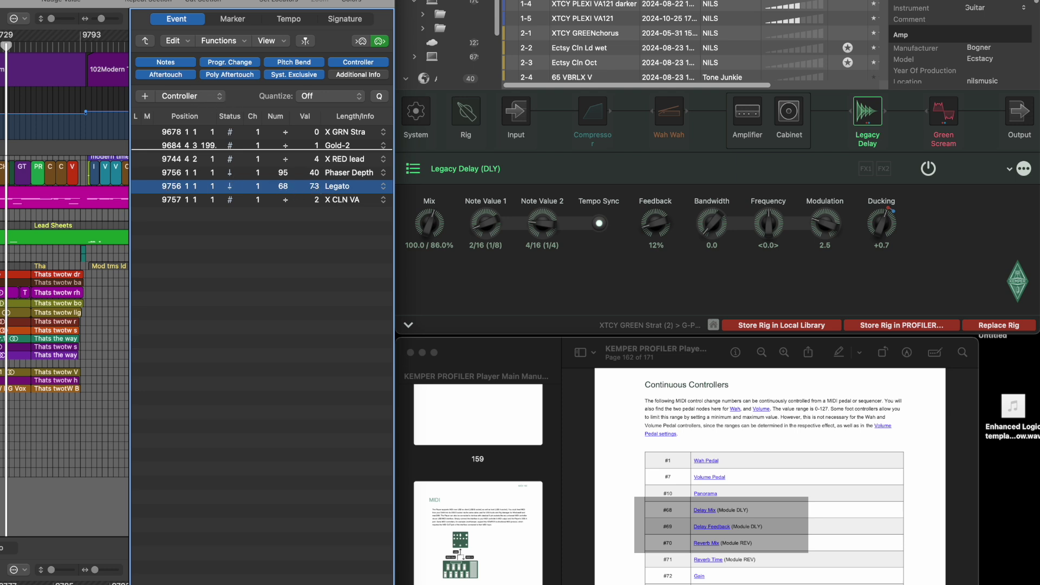
pyautogui.moveTo(314, 186); pyautogui.dragTo(314, 189)
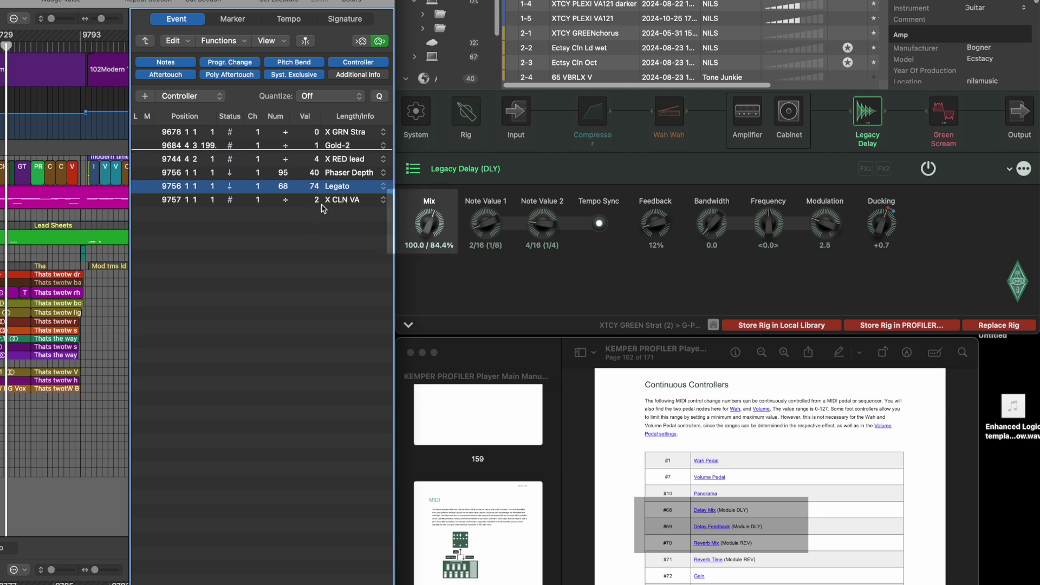
pyautogui.moveTo(313, 188); pyautogui.dragTo(313, 241)
pyautogui.moveTo(317, 175); pyautogui.dragTo(323, 200)
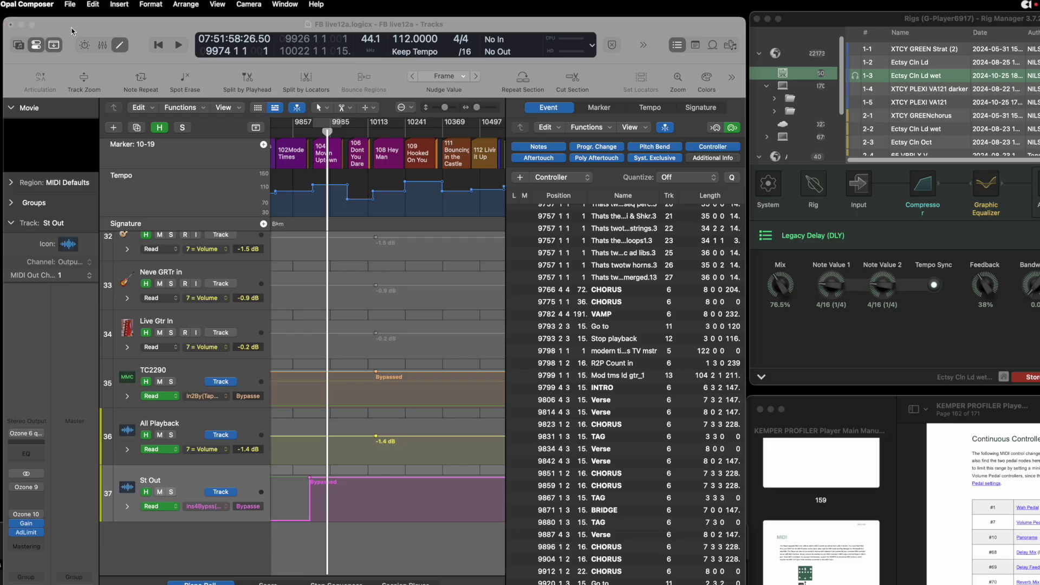
# Open the project's MIDI synchronization settings from the MIDI settings and set the first destination to Profiler with Clock enabled.
pyautogui.click(48, 26)
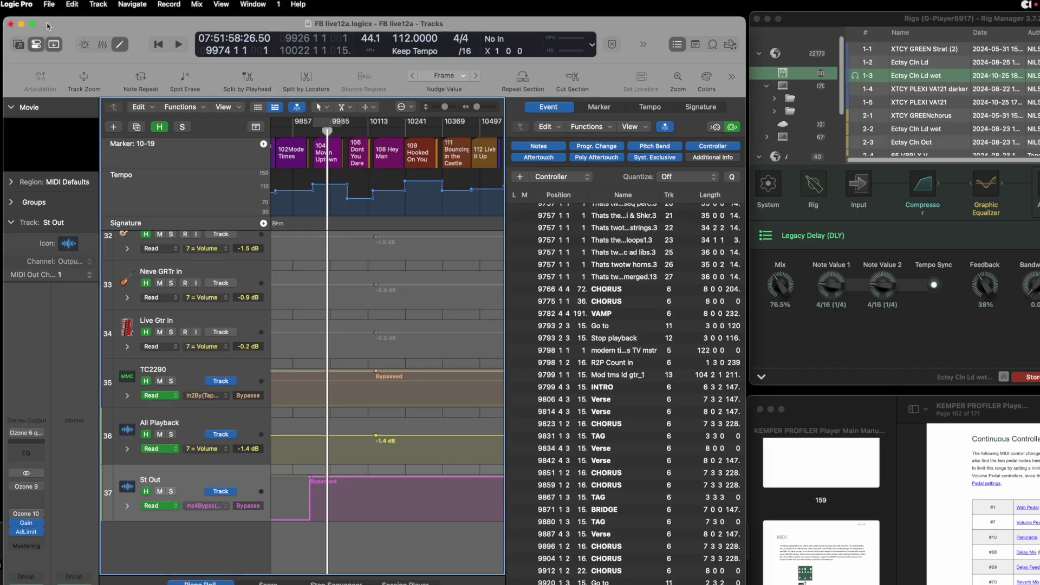
pyautogui.click(22, 5)
pyautogui.moveTo(25, 39)
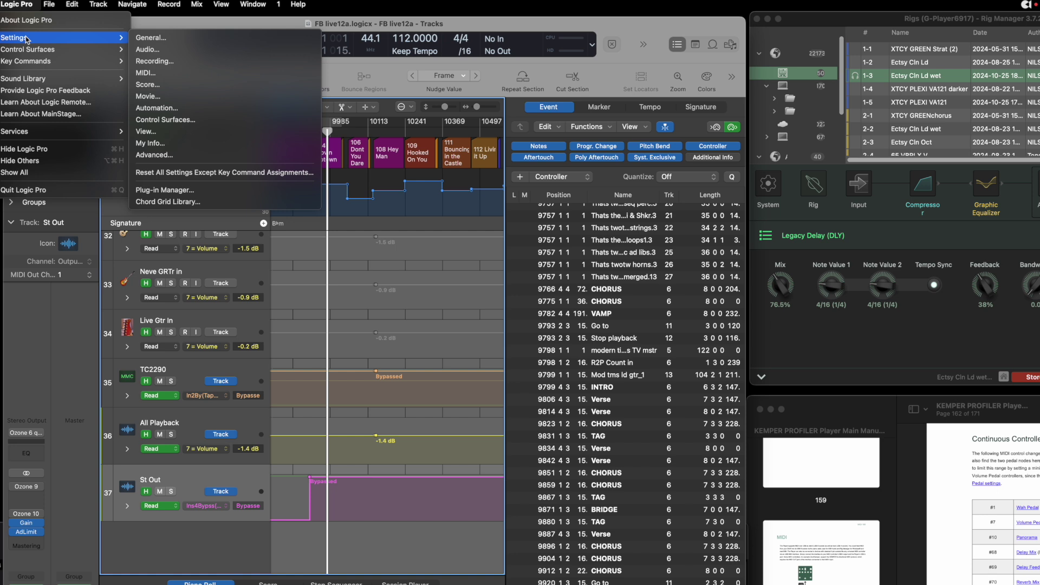
pyautogui.click(165, 76)
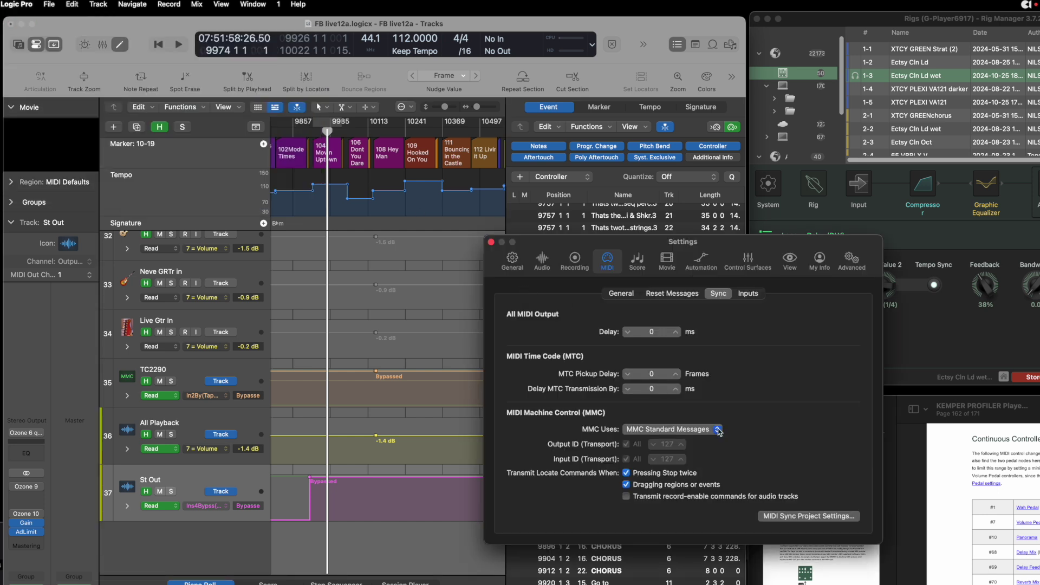
pyautogui.click(803, 516)
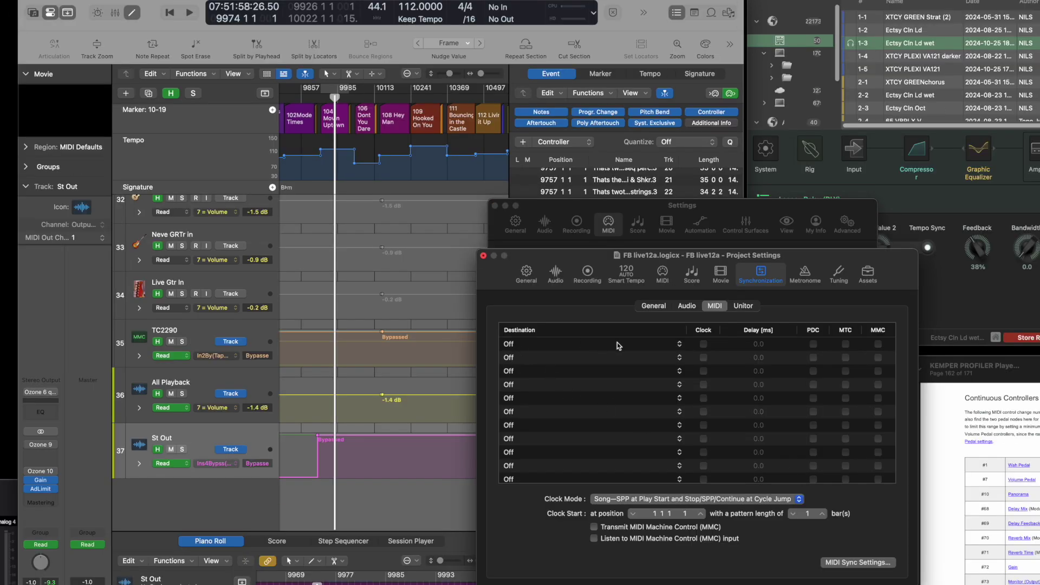
pyautogui.click(662, 345)
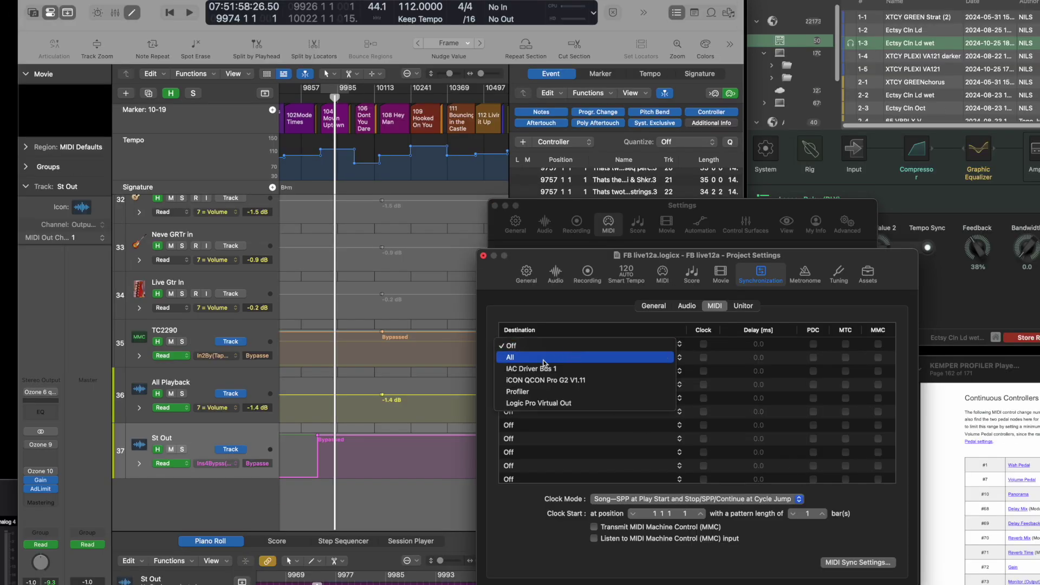
pyautogui.click(523, 392)
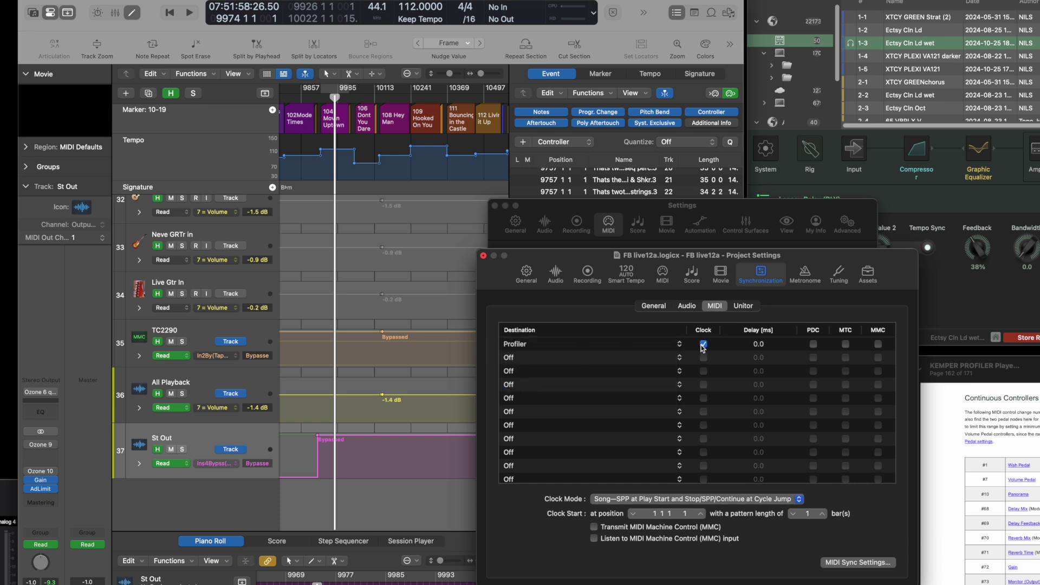
# Close both settings windows and play the project, moving the playhead to the 106 Dont You Dare marker.
pyautogui.click(483, 257)
pyautogui.click(495, 206)
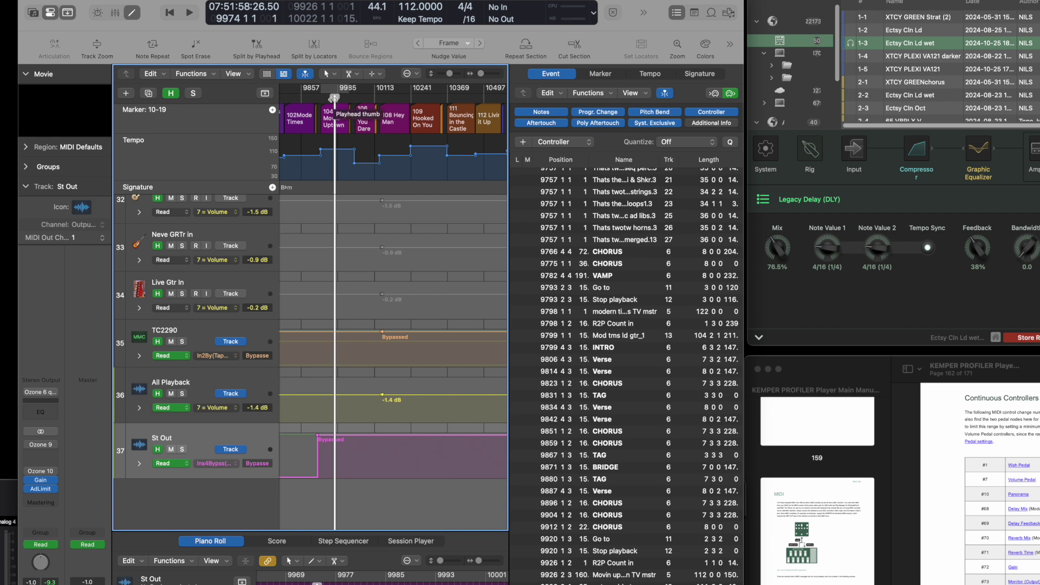
pyautogui.press('space')
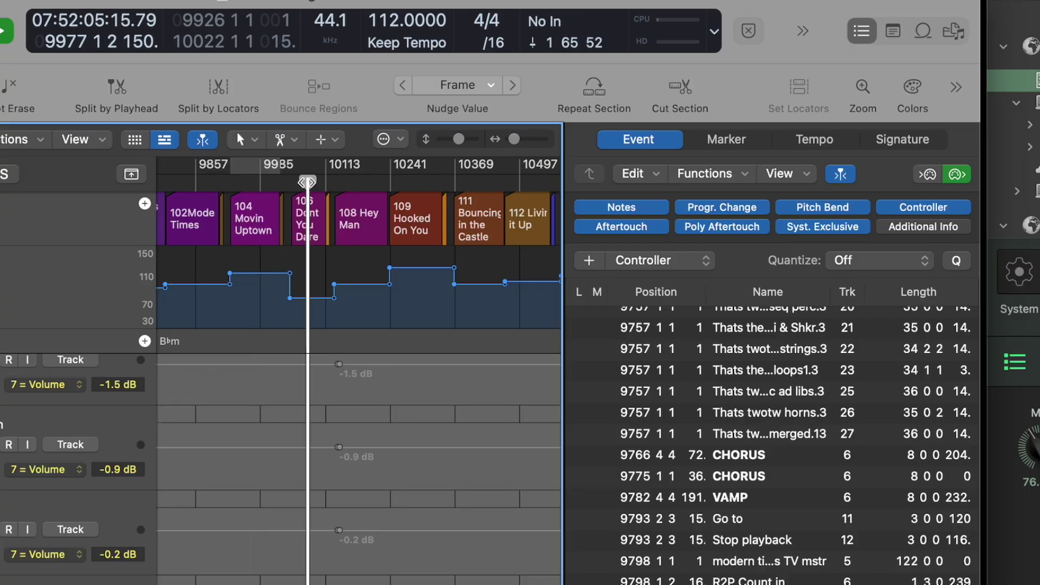
pyautogui.click(306, 182)
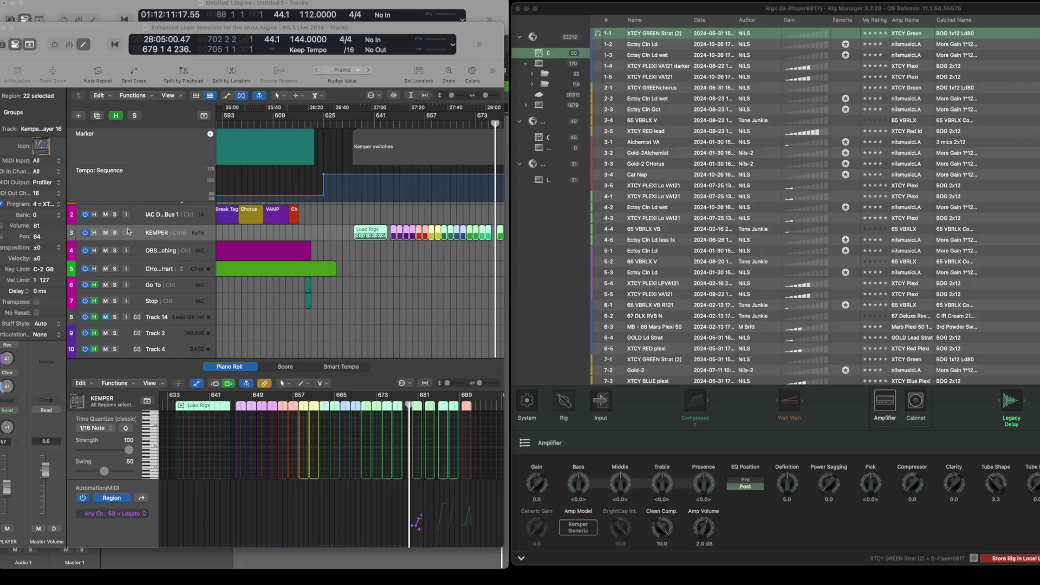
# Look through the Profiler's rig list in Rig Manager, from slot 1-1 to slot 10-5.
pyautogui.click(59, 204)
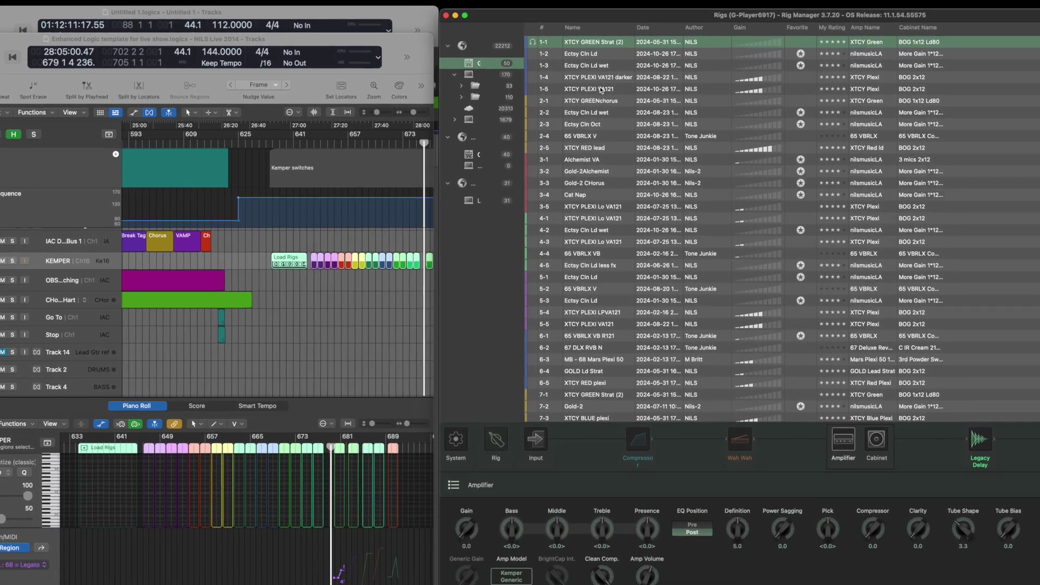
pyautogui.scroll(-5, 601, 271)
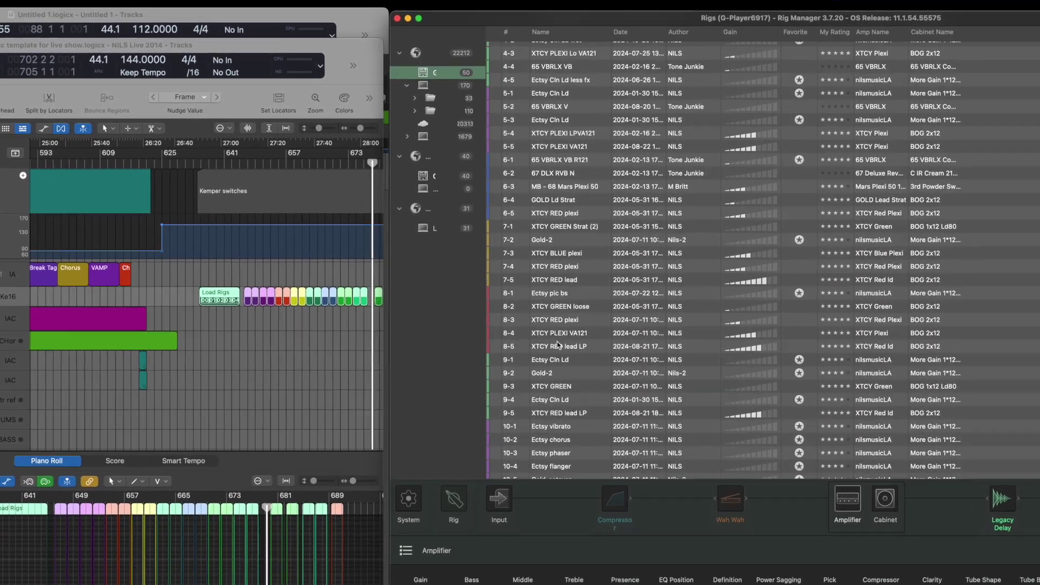
pyautogui.scroll(5, 561, 341)
pyautogui.scroll(1, 558, 347)
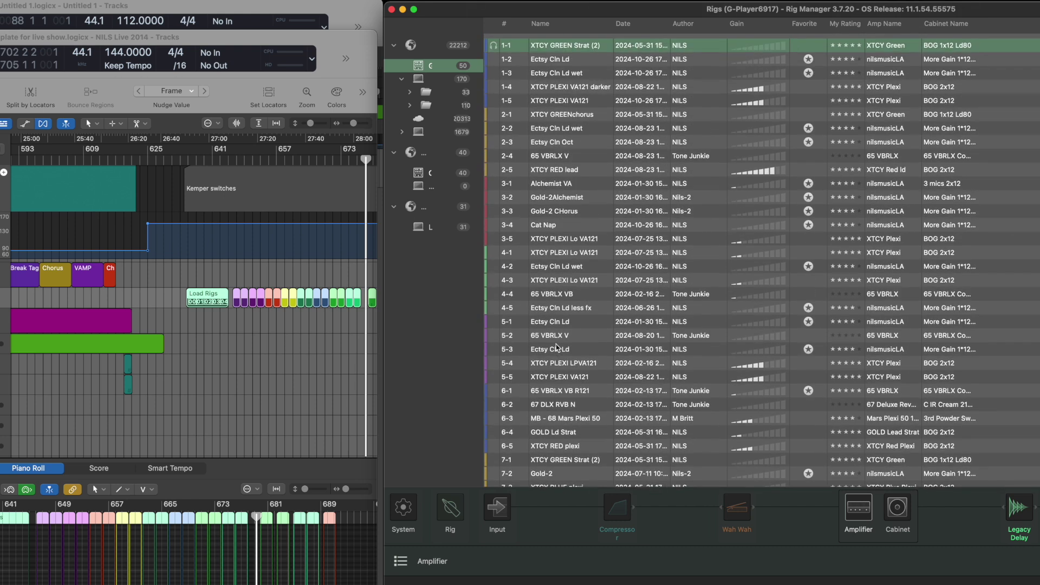
pyautogui.scroll(-6, 533, 253)
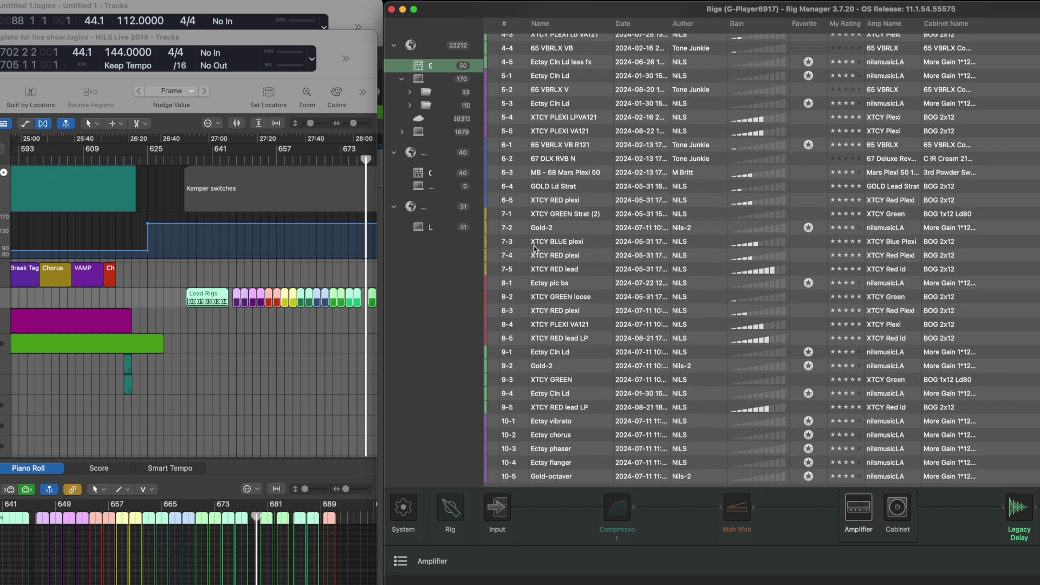
pyautogui.scroll(3, 544, 187)
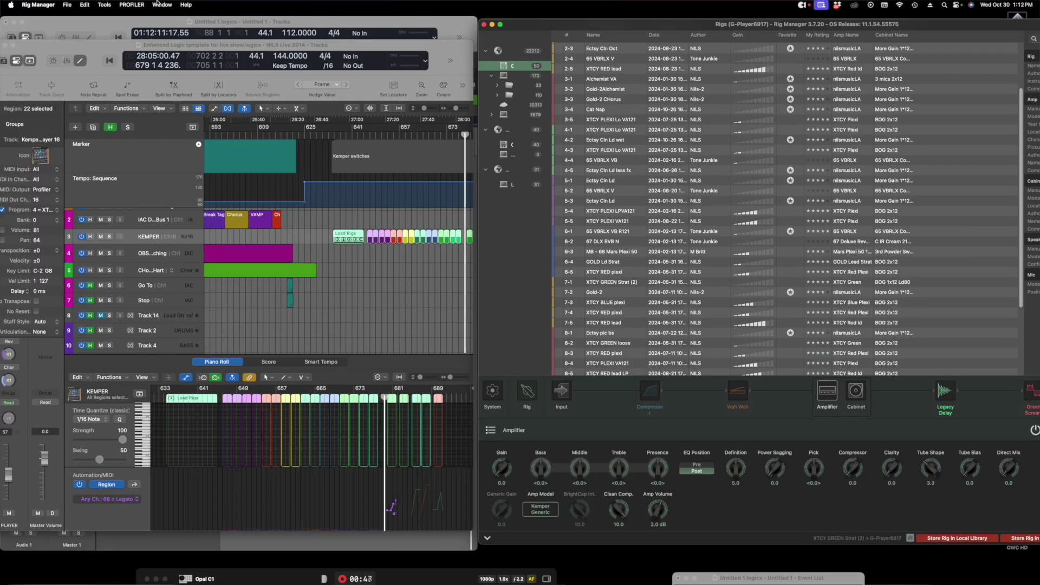
# Export the rig list's tags from Rig Manager to the Desktop as G-Player6917.csv.
pyautogui.click(91, 7)
pyautogui.moveTo(98, 6)
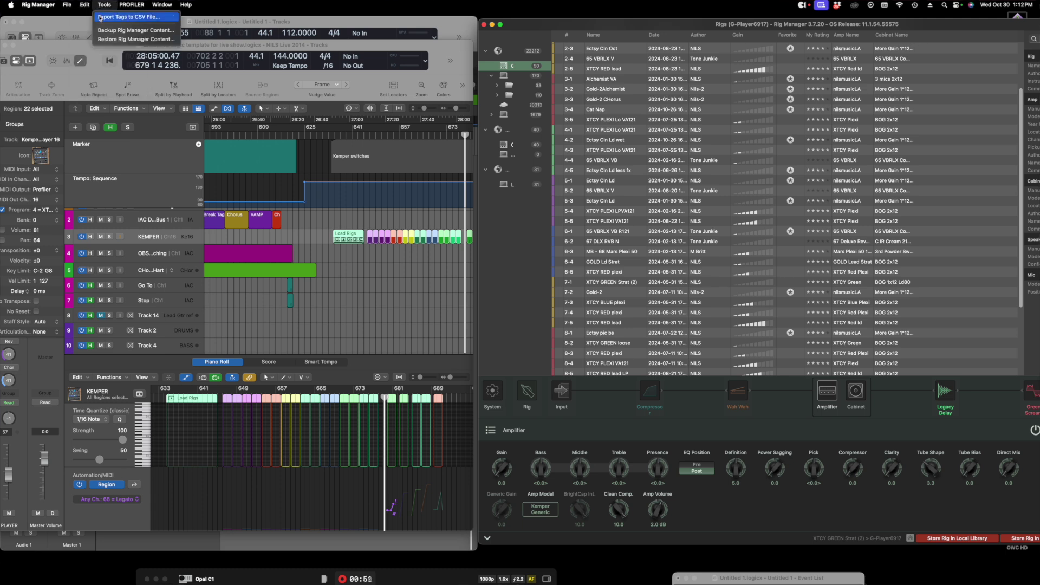
pyautogui.click(145, 23)
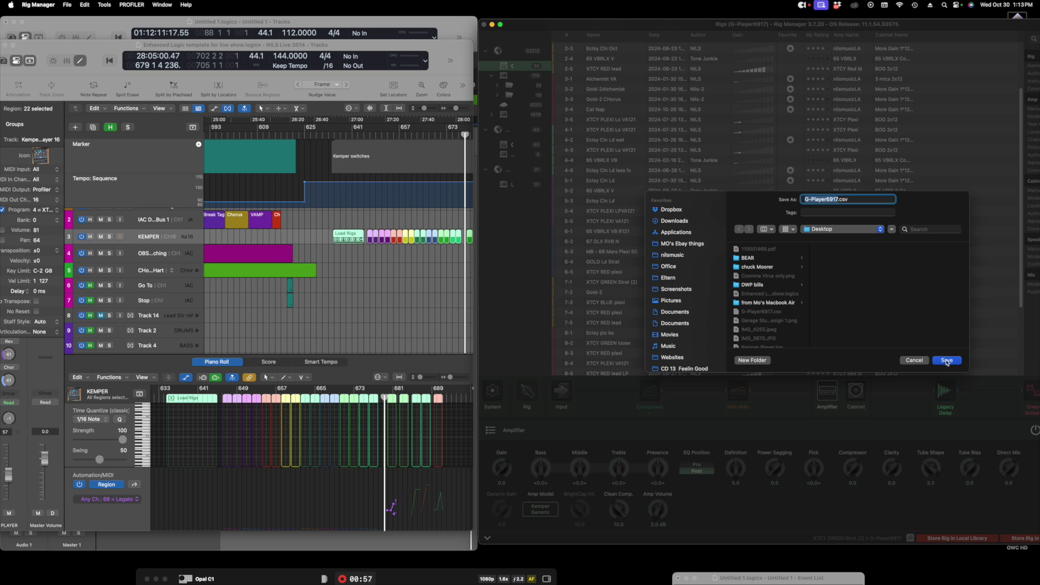
pyautogui.click(947, 360)
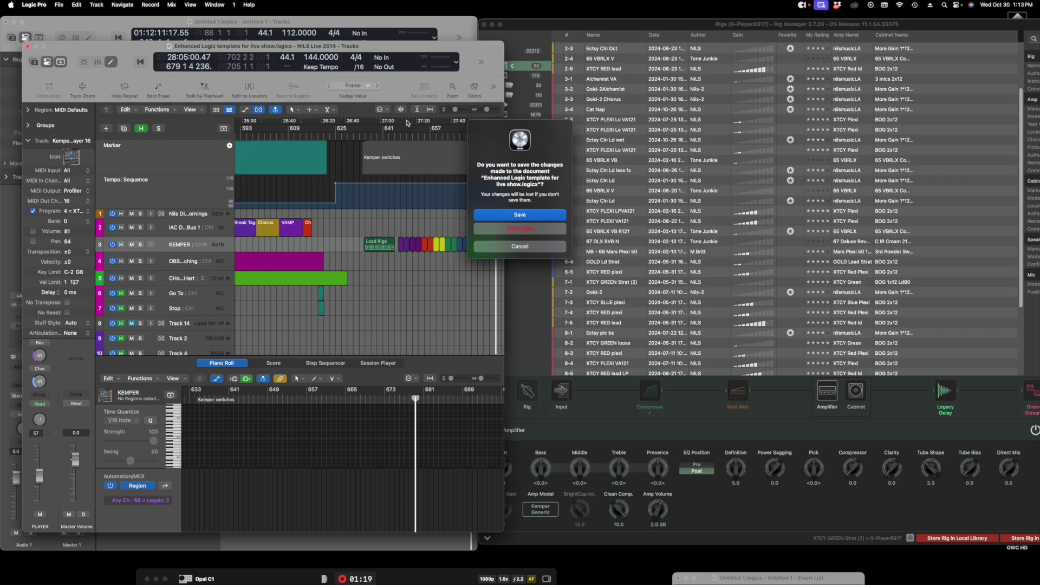
# Close the Enhanced Logic template project without saving and add an external MIDI track to Untitled 1.
pyautogui.click(518, 229)
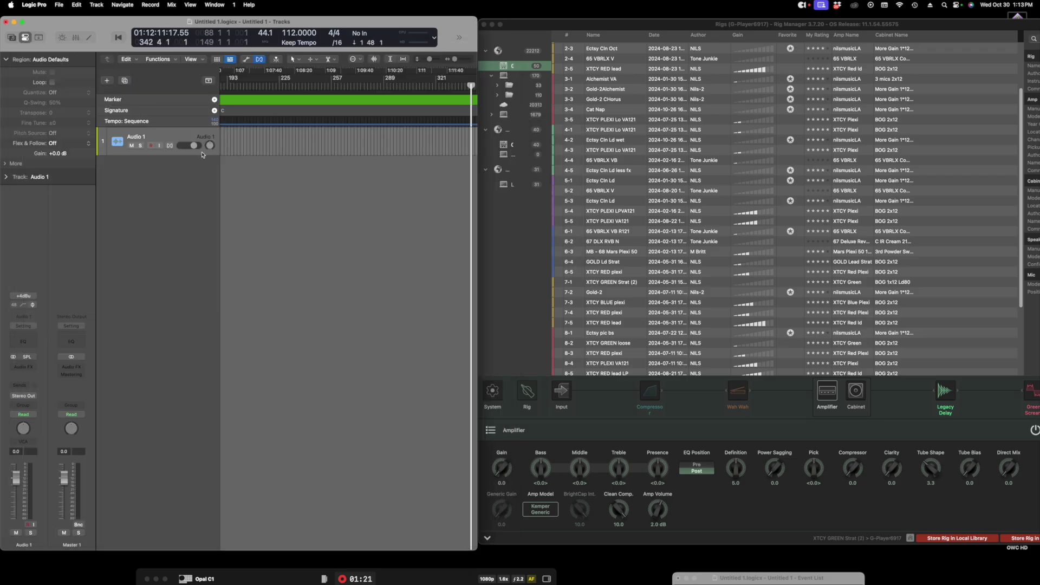
pyautogui.click(96, 5)
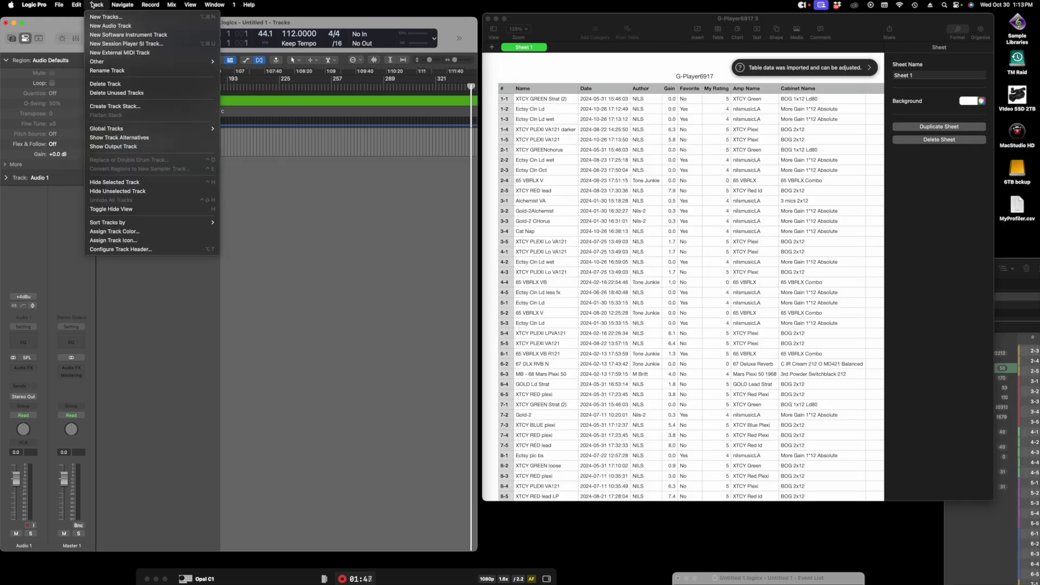
pyautogui.click(109, 52)
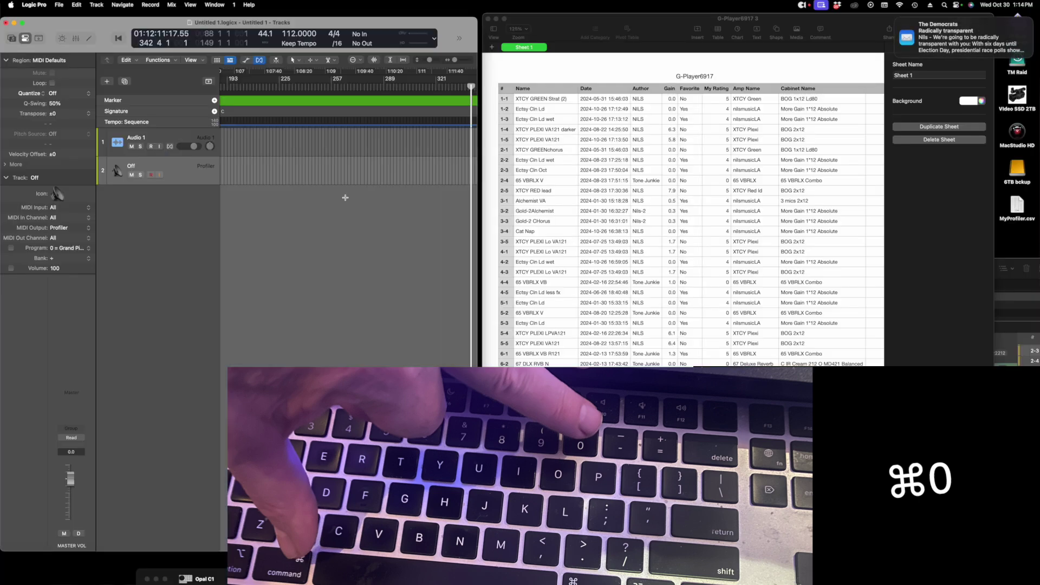
# Open the Environment window over the Tracks window and switch it to the Click & Ports layer.
pyautogui.press('super+0')
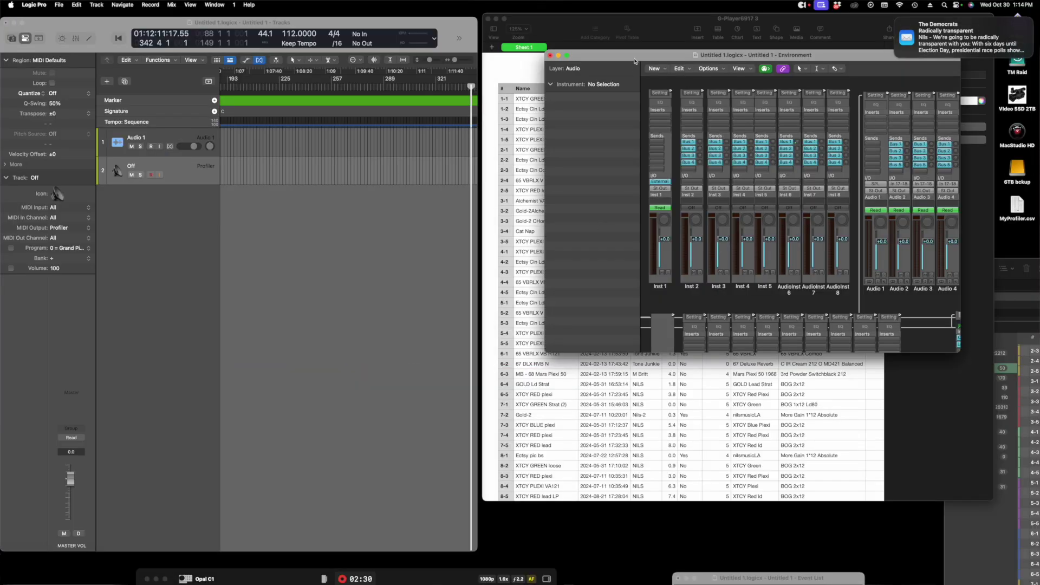
pyautogui.moveTo(636, 55); pyautogui.dragTo(138, 65)
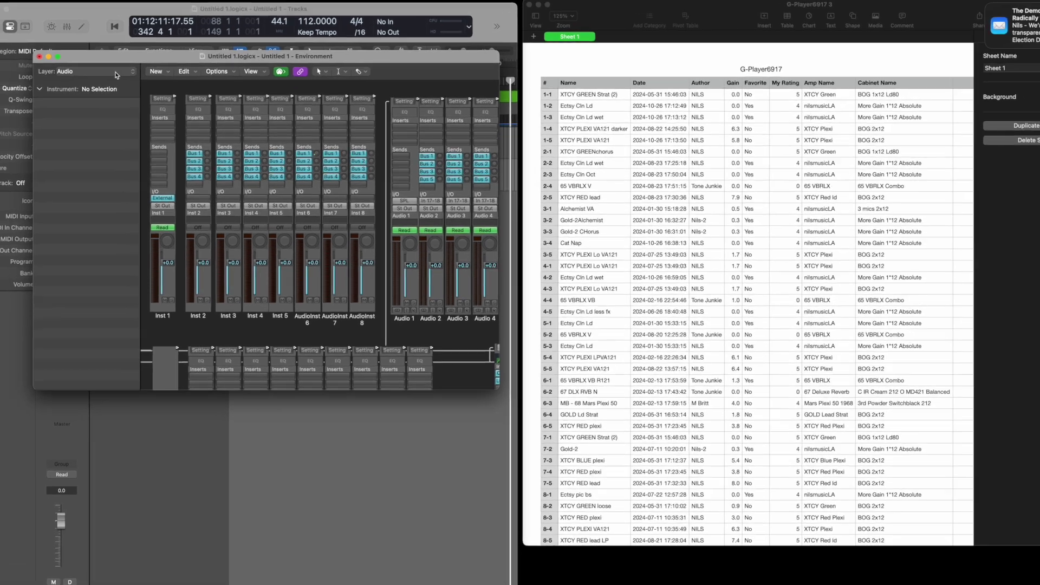
pyautogui.click(87, 78)
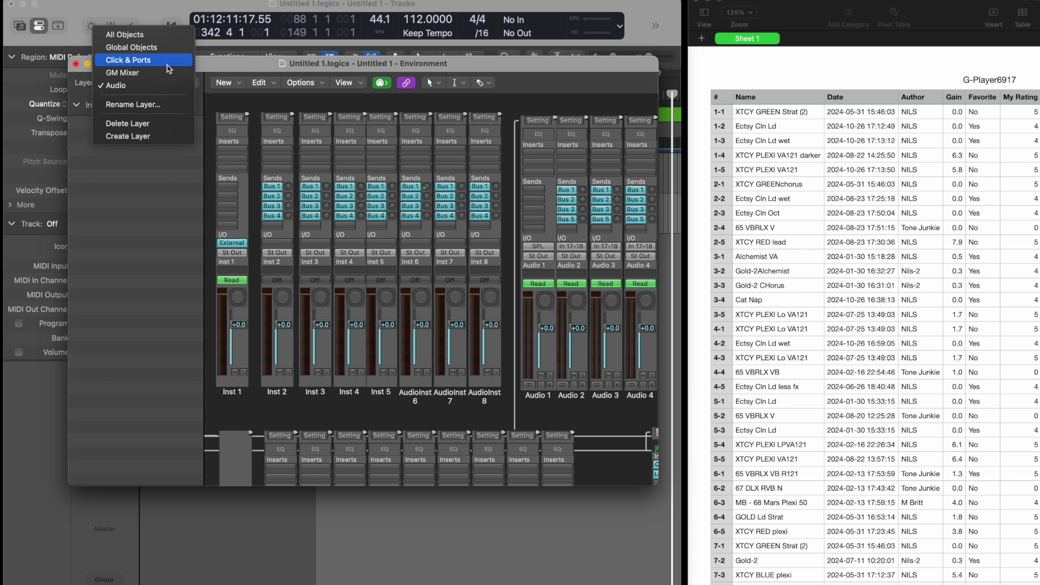
pyautogui.click(169, 62)
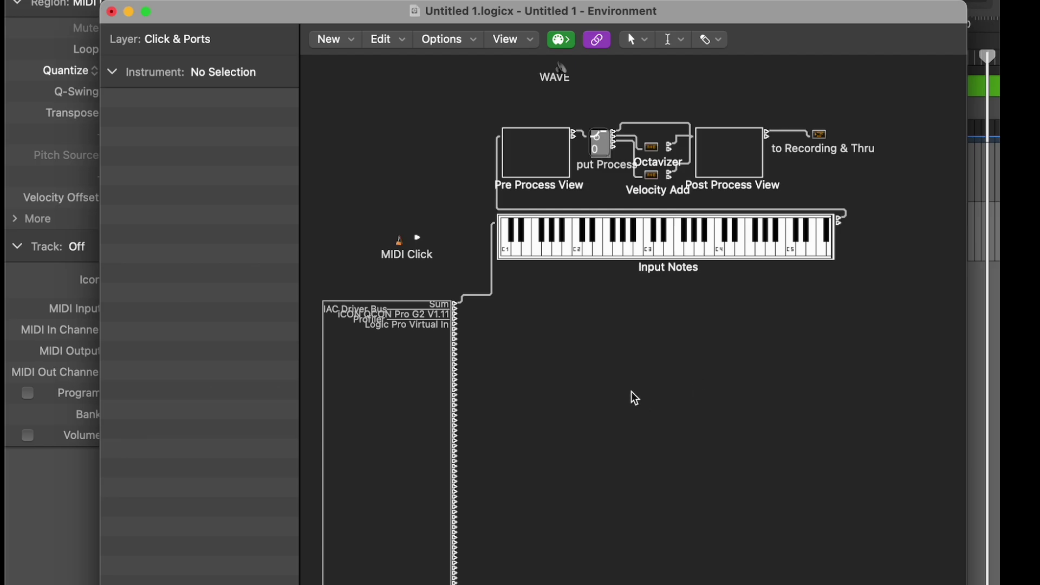
# Create a Multi-Instrument object, place it below the Input Notes keyboard and name it Kemper Player.
pyautogui.click(353, 39)
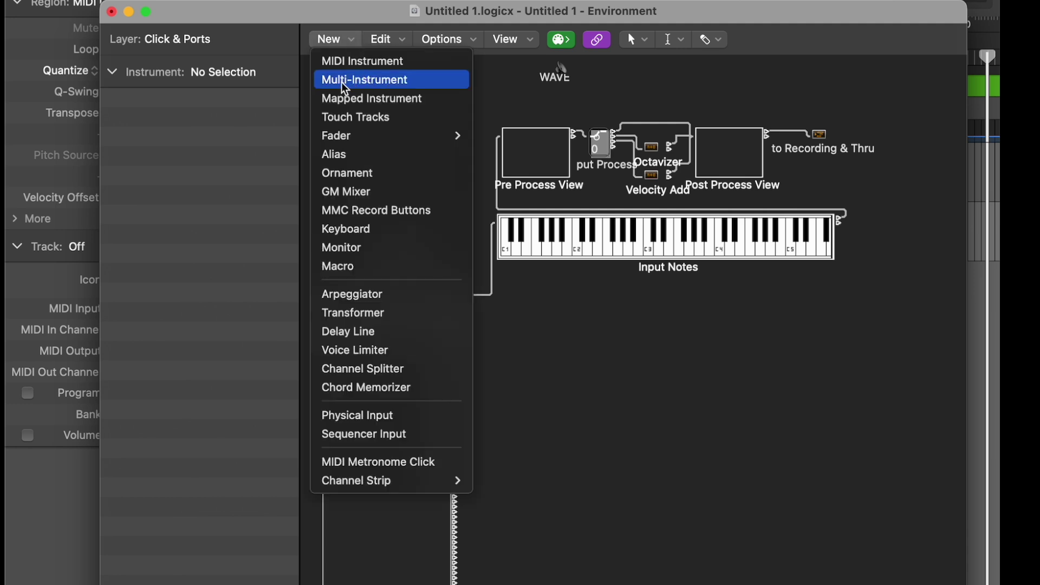
pyautogui.click(432, 88)
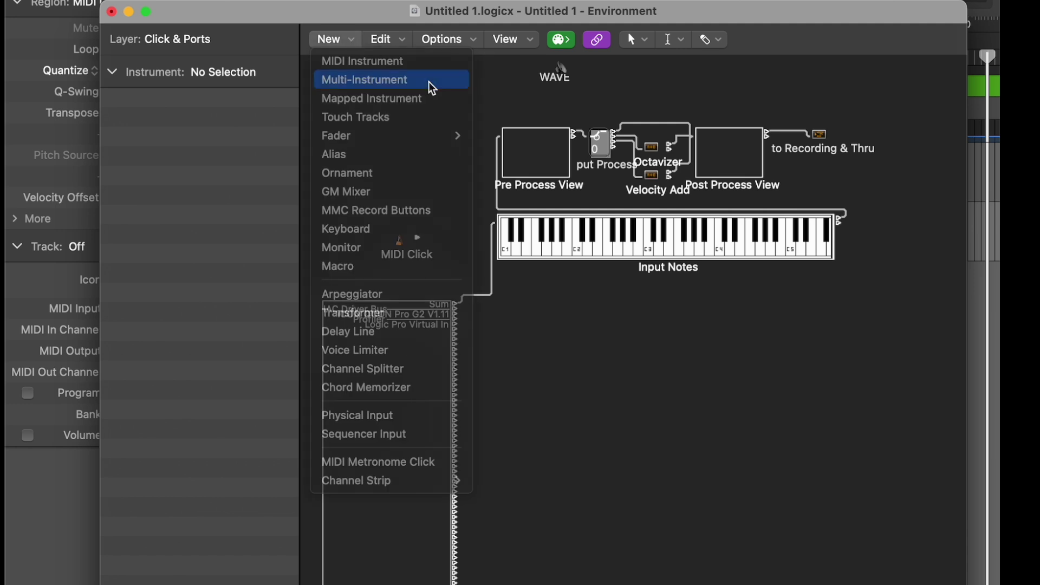
pyautogui.moveTo(428, 132); pyautogui.dragTo(680, 330)
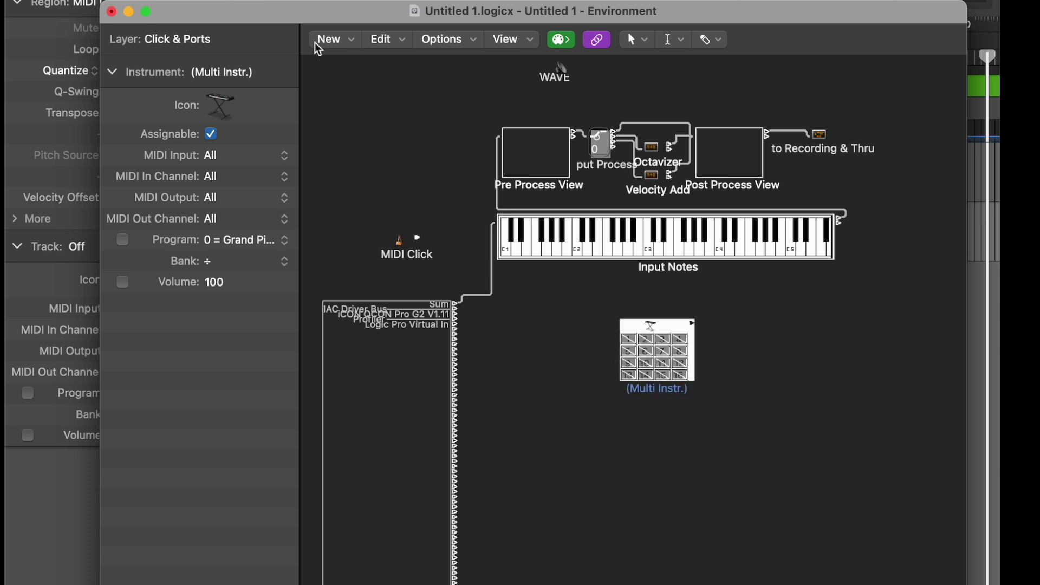
pyautogui.doubleClick(236, 72)
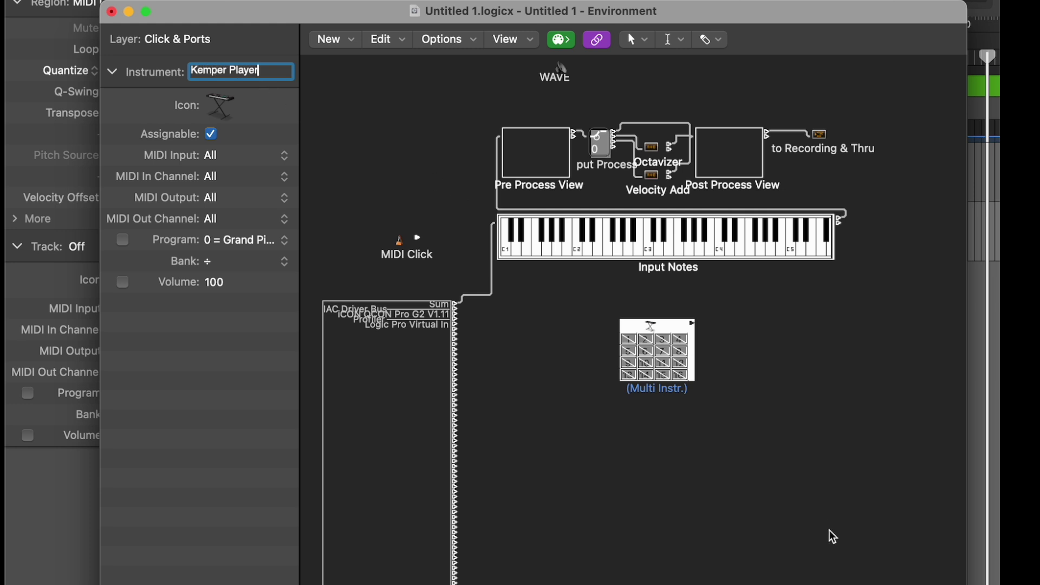
pyautogui.write('Kemper Player')
pyautogui.click(738, 488)
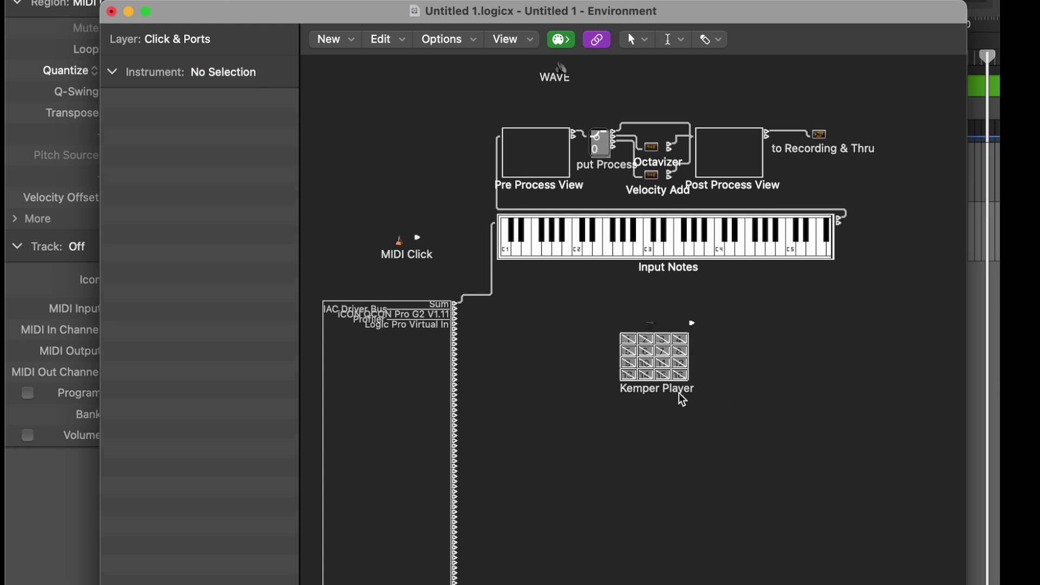
# Activate channel 16 of the Kemper Player multi-instrument and open the object editor for it.
pyautogui.click(676, 388)
pyautogui.click(679, 375)
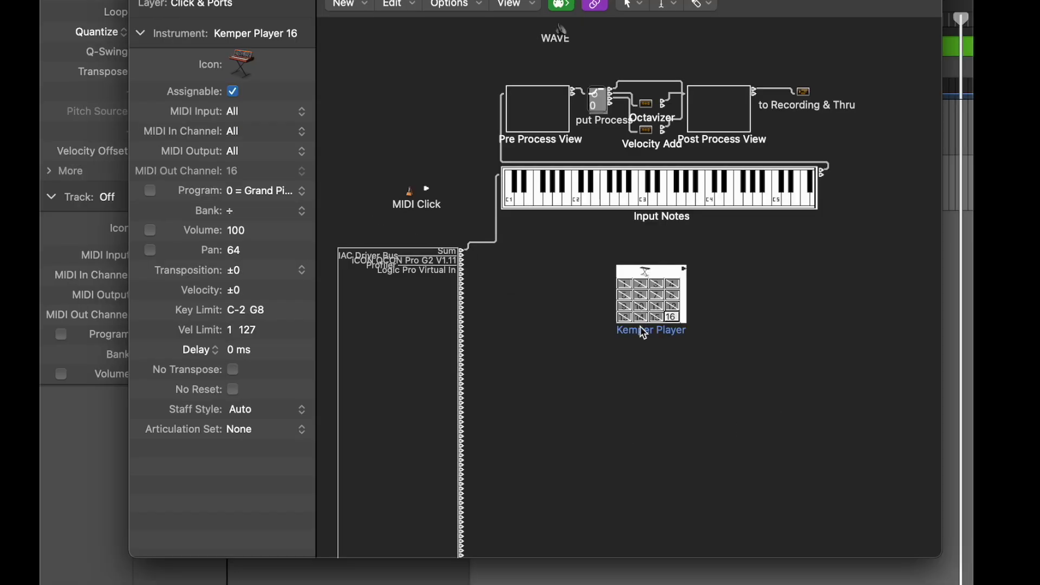
pyautogui.rightClick(647, 336)
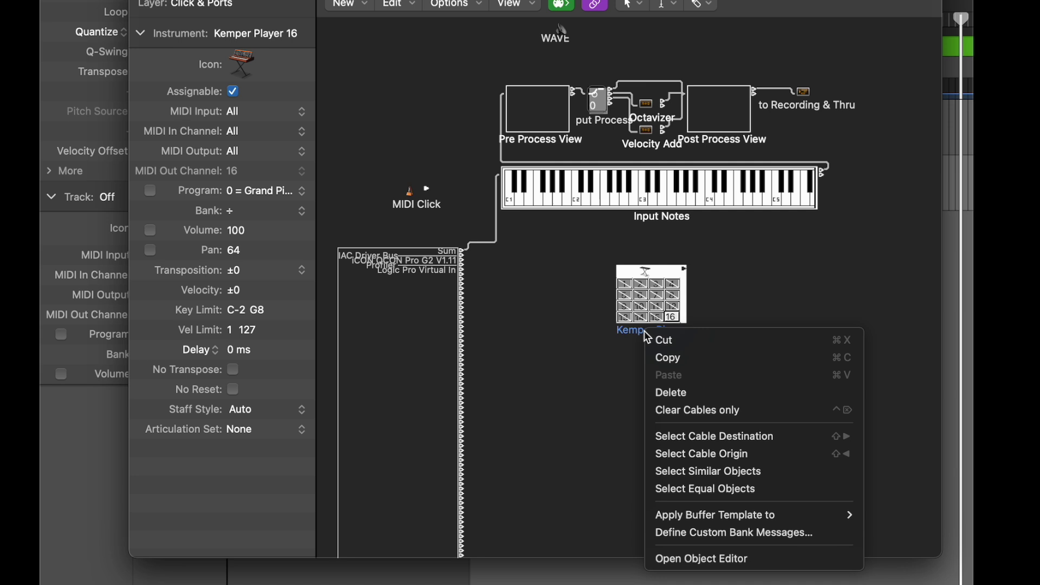
pyautogui.click(725, 566)
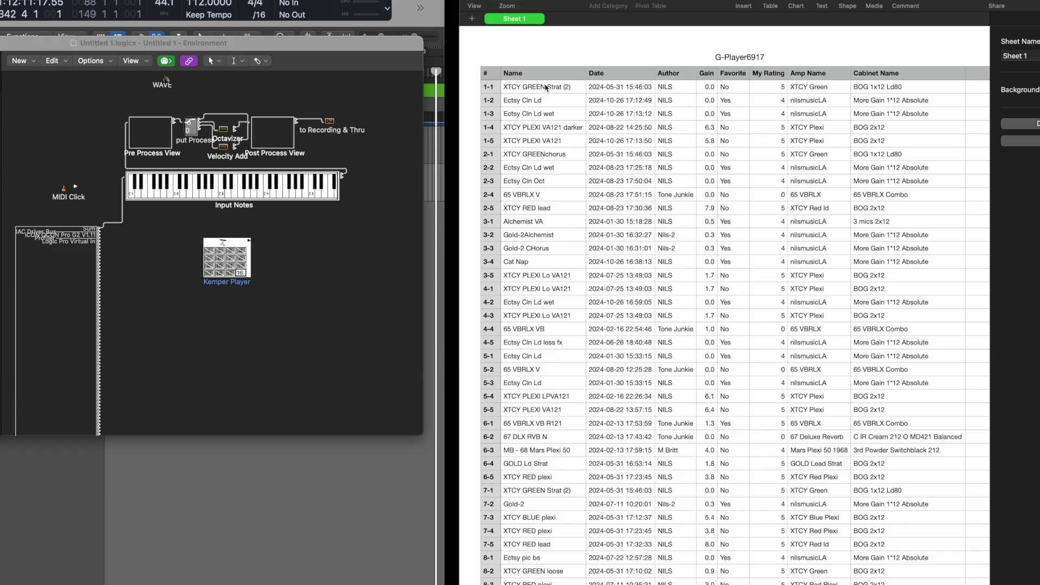
# Copy all the rig names in the G-Player6917 spreadsheet, from XTCY GREEN Strat (2) through Gold-octaver.
pyautogui.click(545, 88)
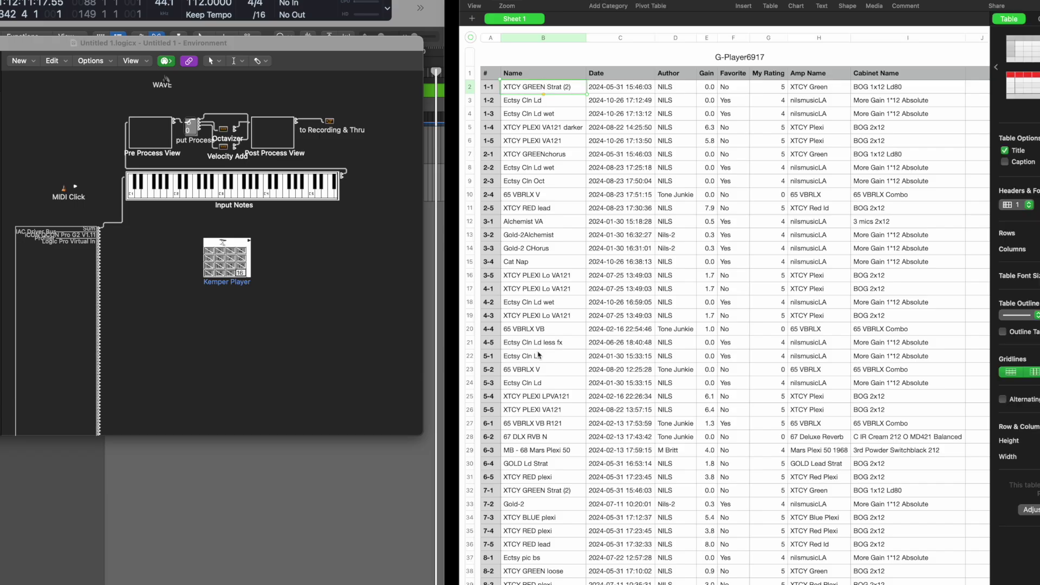
pyautogui.scroll(-1, 553, 394)
pyautogui.scroll(-10, 547, 501)
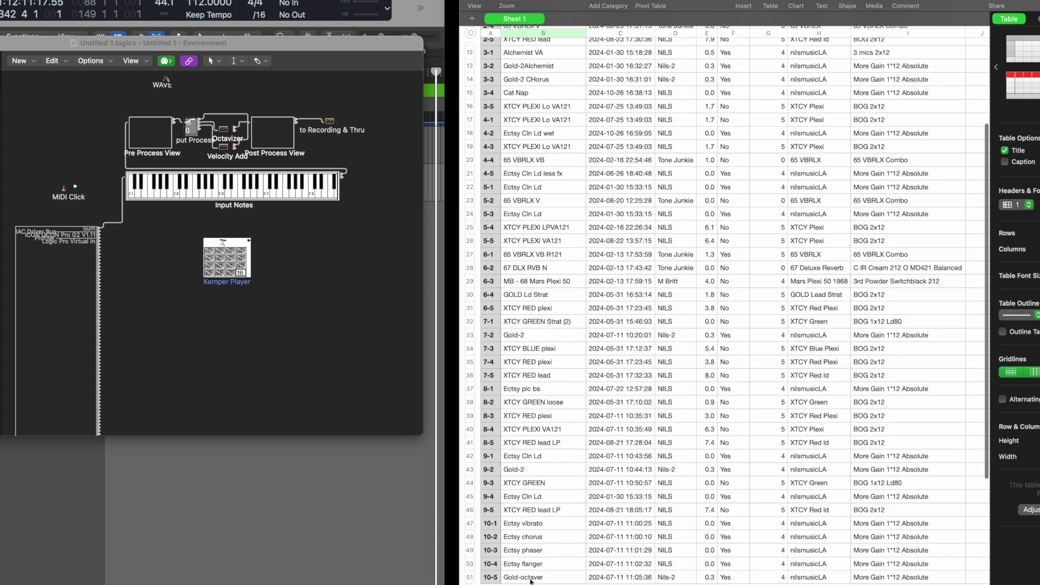
pyautogui.keyDown('shift'); pyautogui.click(530, 546); pyautogui.keyUp('shift')
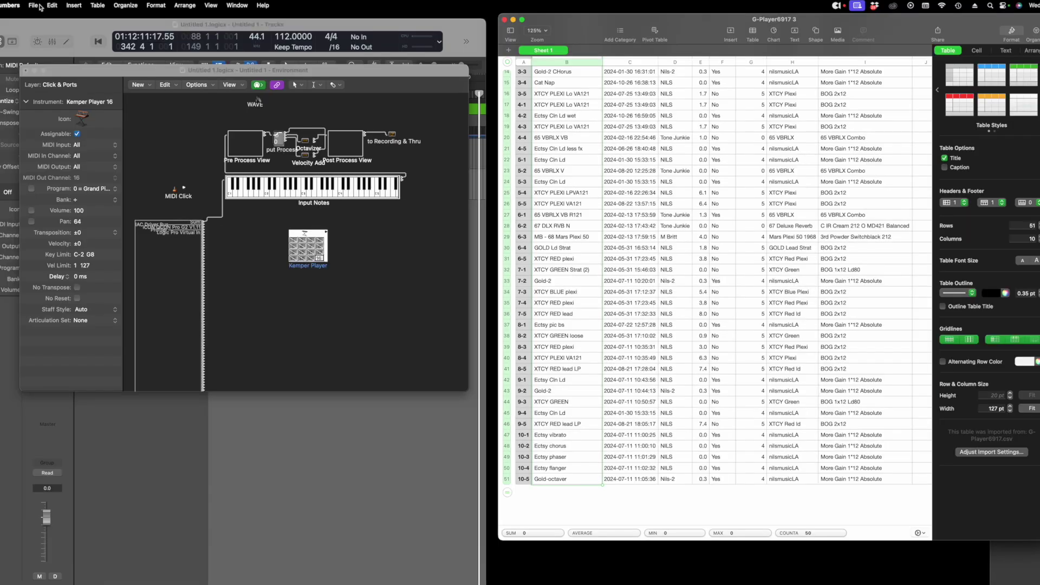
pyautogui.click(53, 6)
pyautogui.click(63, 52)
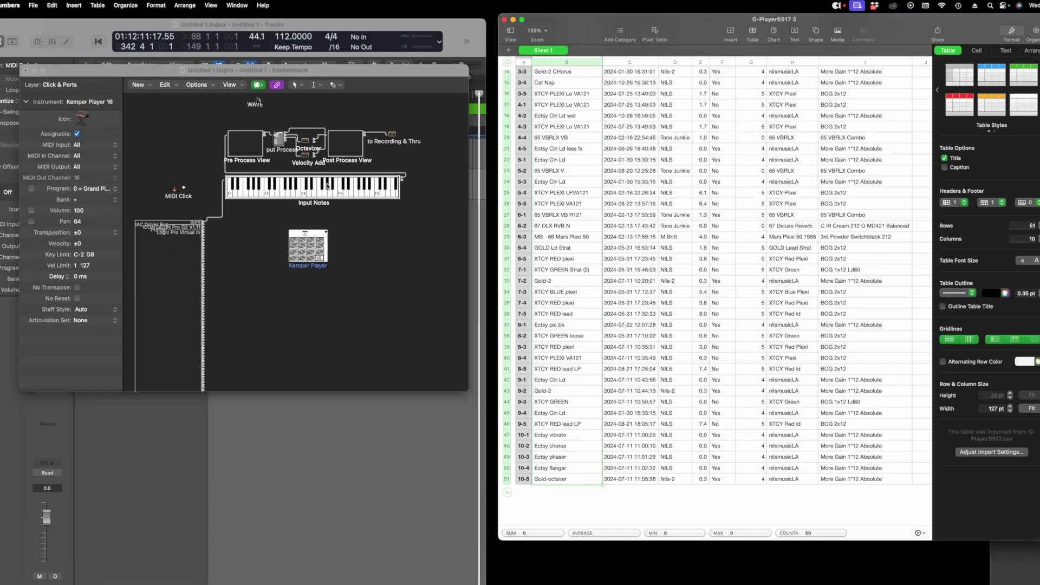
# Paste the copied rig names over the Kemper Player's program names and close its program name window.
pyautogui.doubleClick(354, 236)
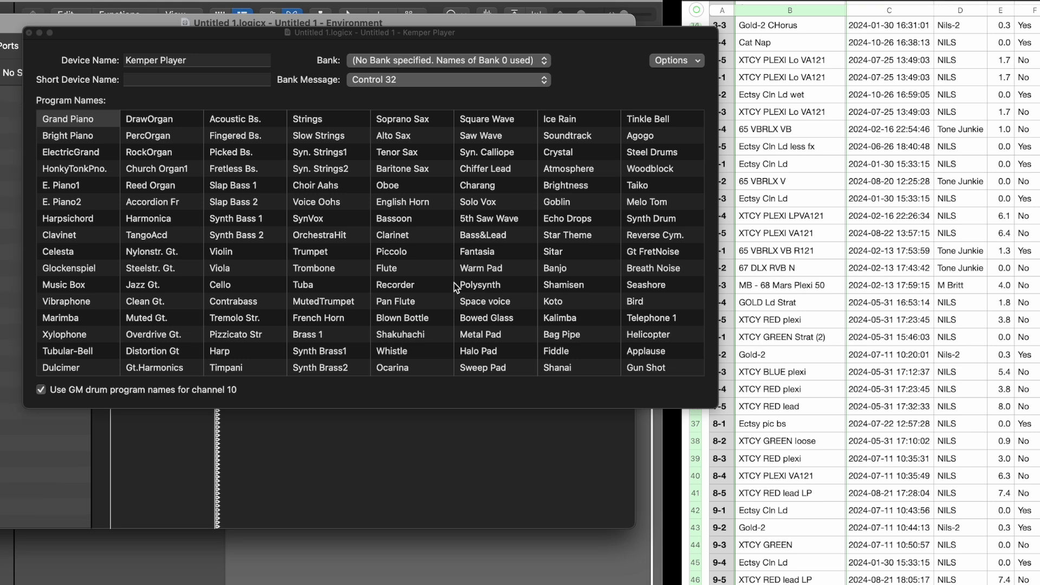
pyautogui.click(692, 63)
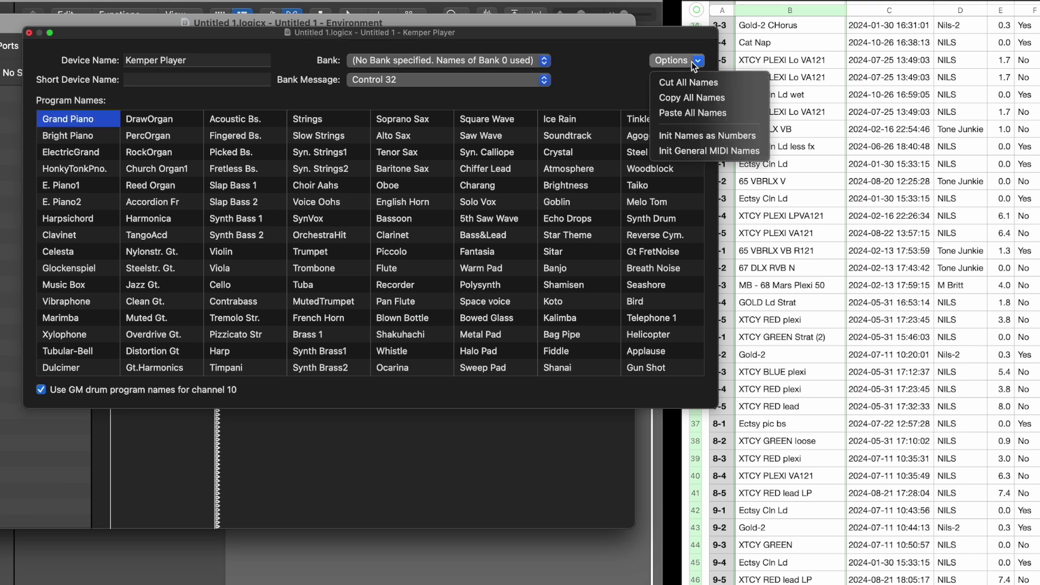
pyautogui.click(712, 108)
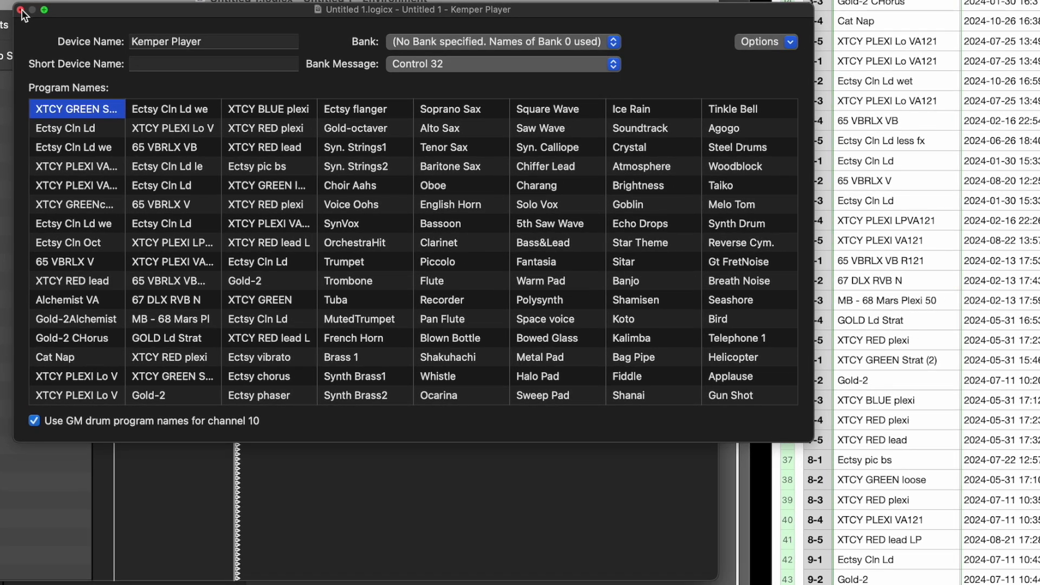
pyautogui.click(21, 10)
# Reassign track 2 to channel 16 of the Kemper Player multi-instrument and check the rig names in its program list.
pyautogui.rightClick(237, 263)
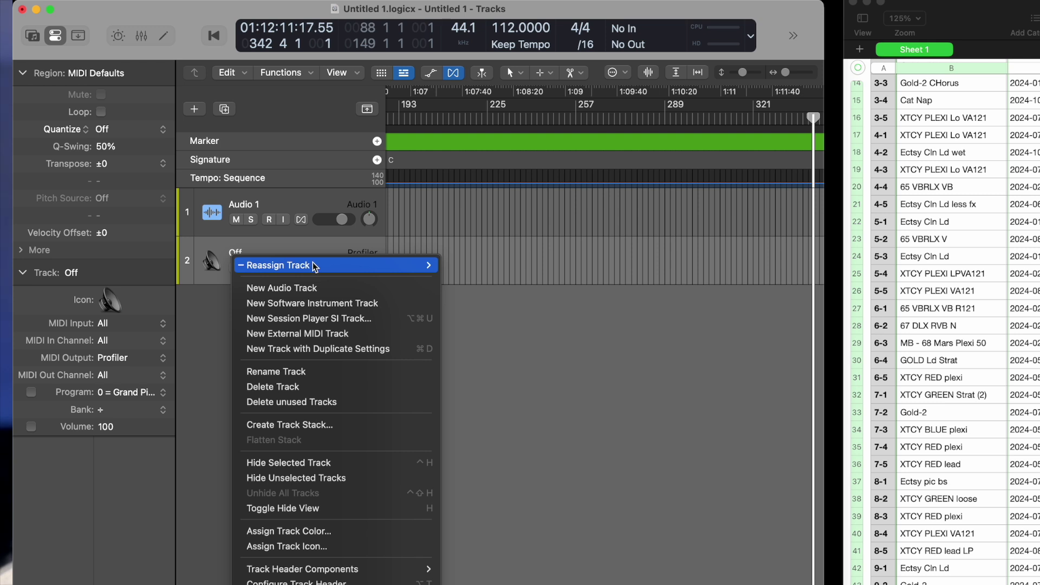
pyautogui.moveTo(379, 265)
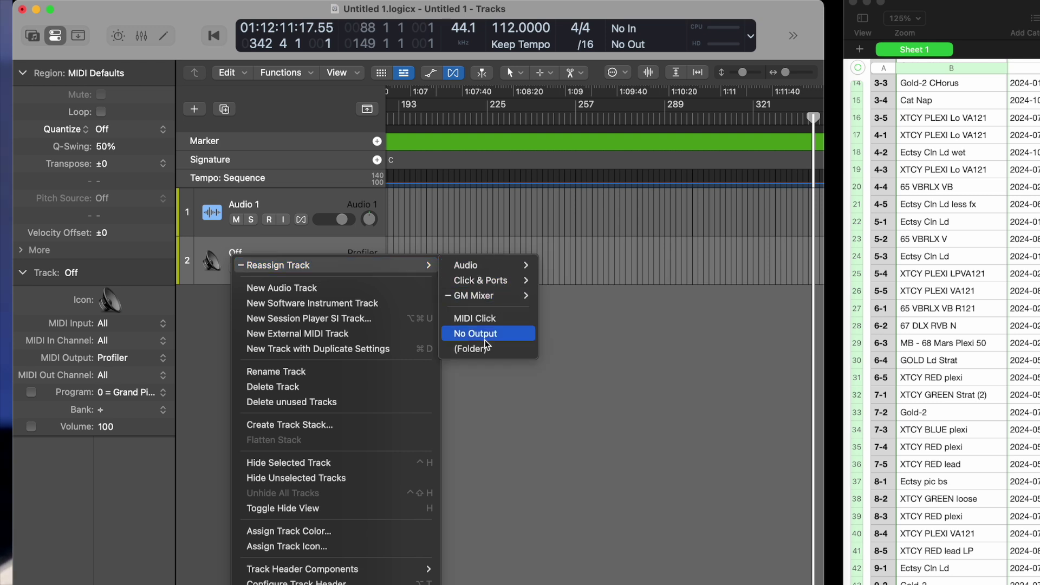
pyautogui.moveTo(585, 281)
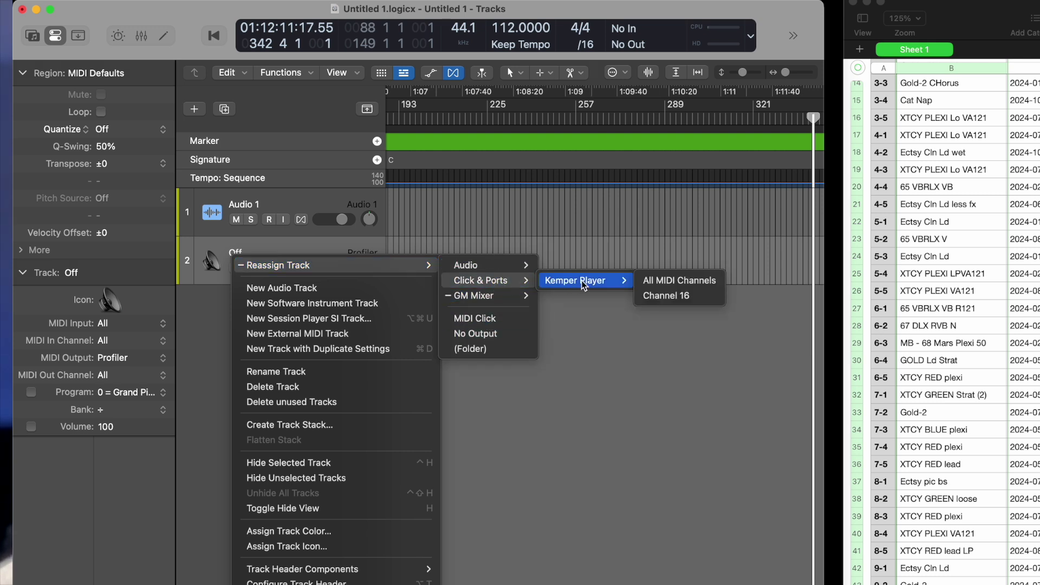
pyautogui.click(692, 295)
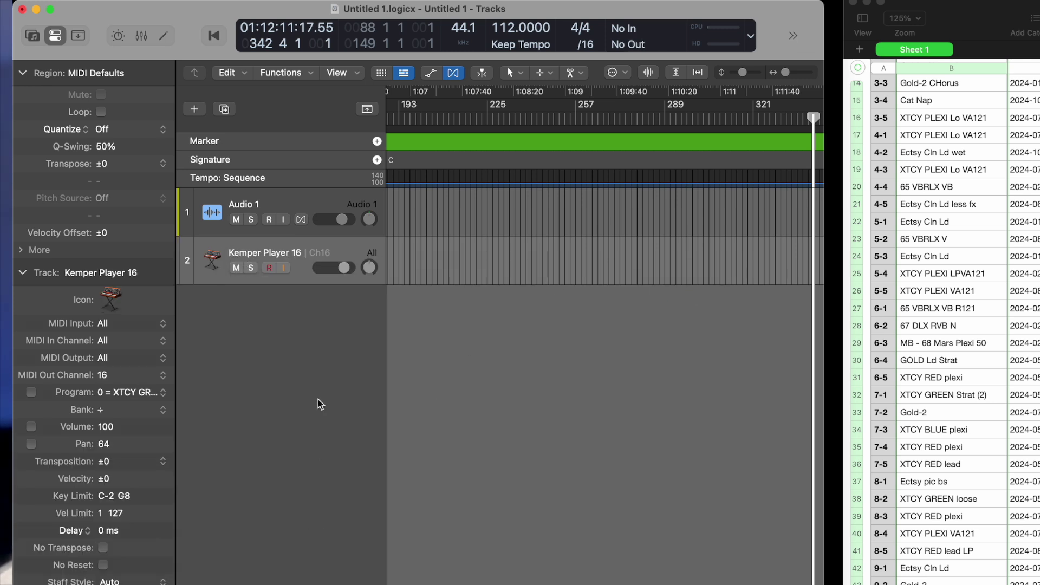
pyautogui.click(138, 393)
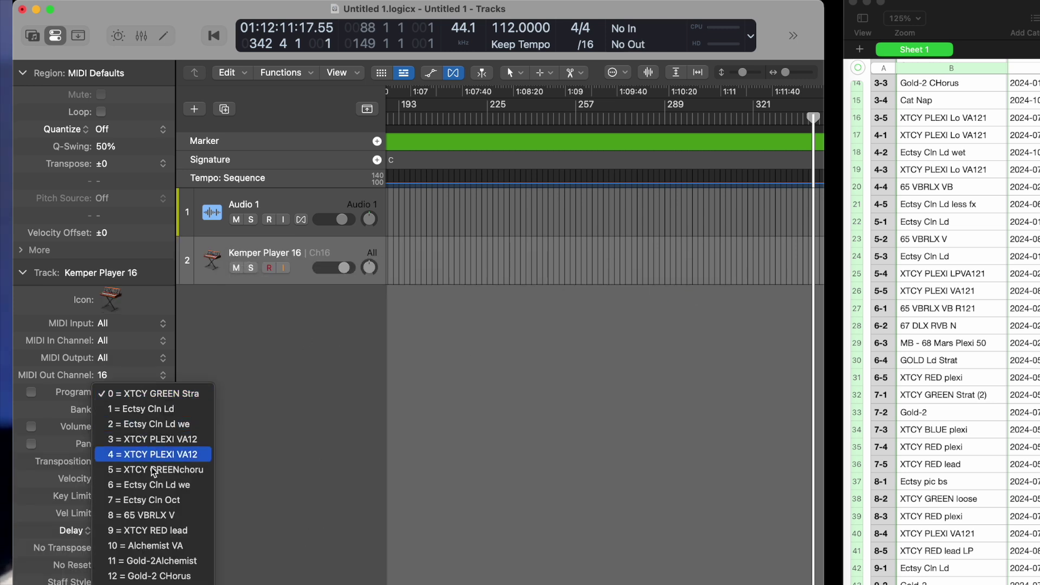
pyautogui.click(338, 429)
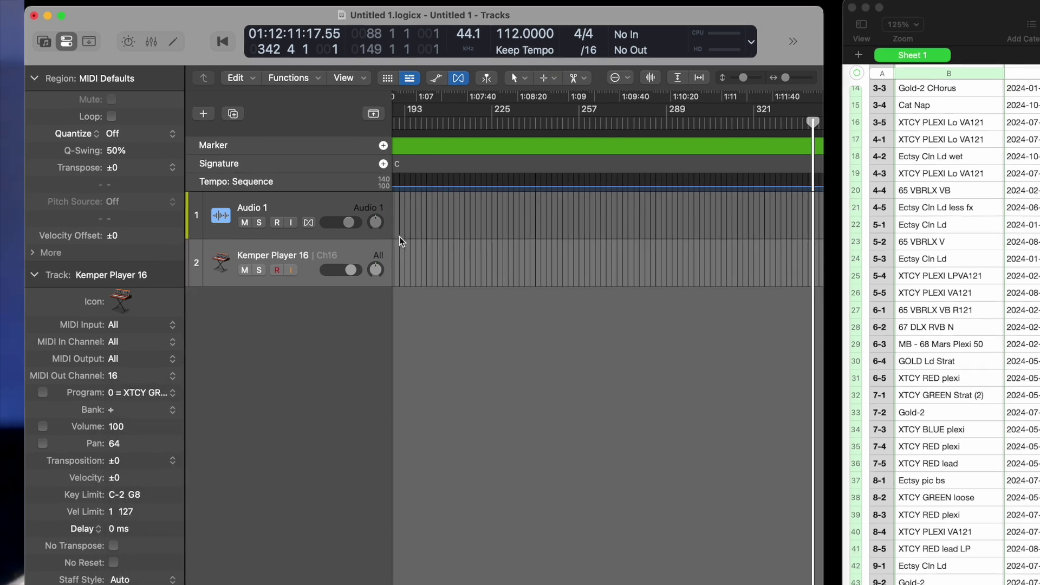
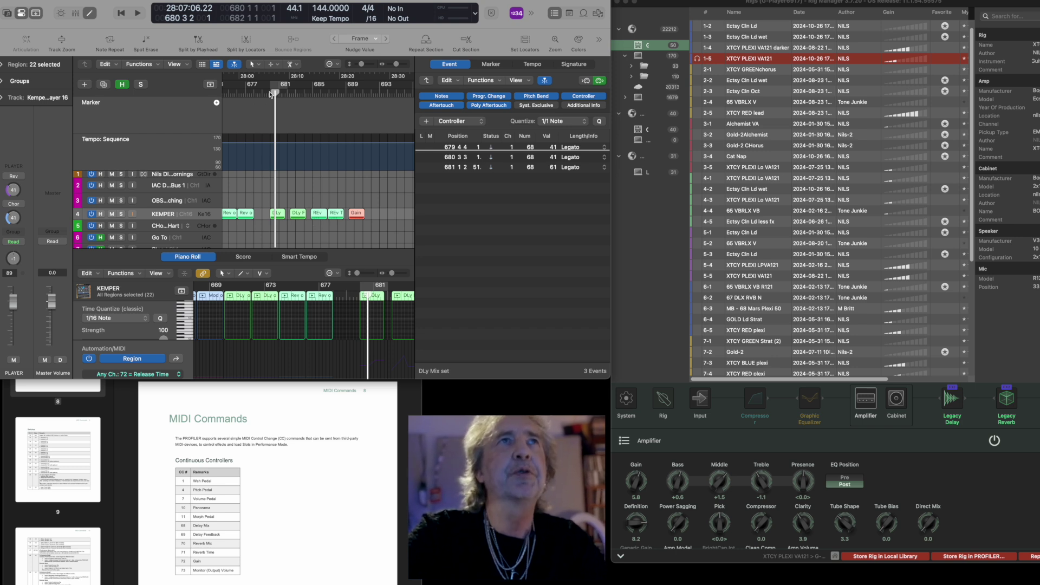
# Display the 68 = Legato controller curve in the Piano Roll and play the delay mix region from bar 680.
pyautogui.click(270, 94)
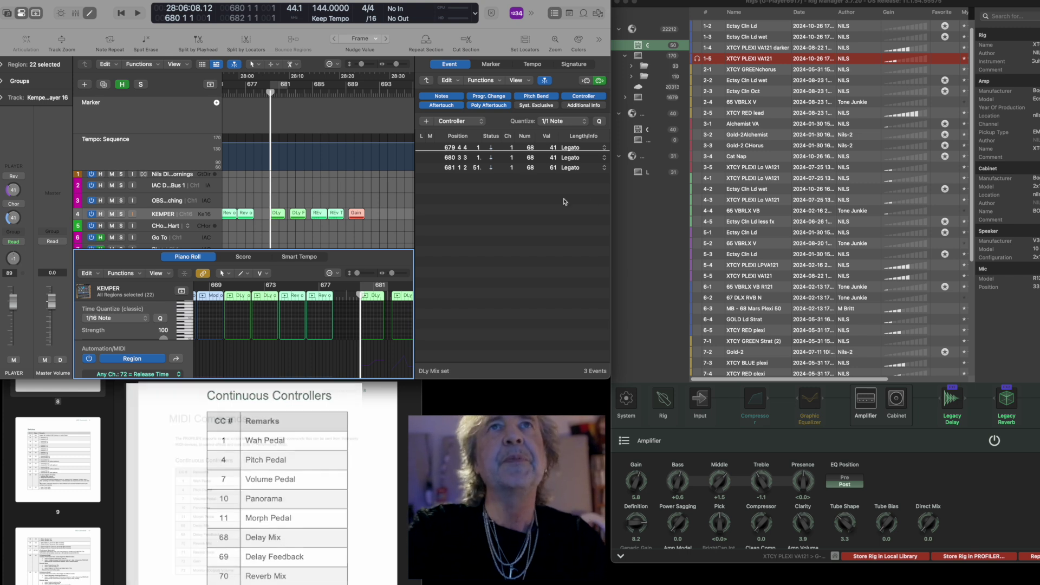
pyautogui.scroll(-1, 222, 344)
pyautogui.click(151, 375)
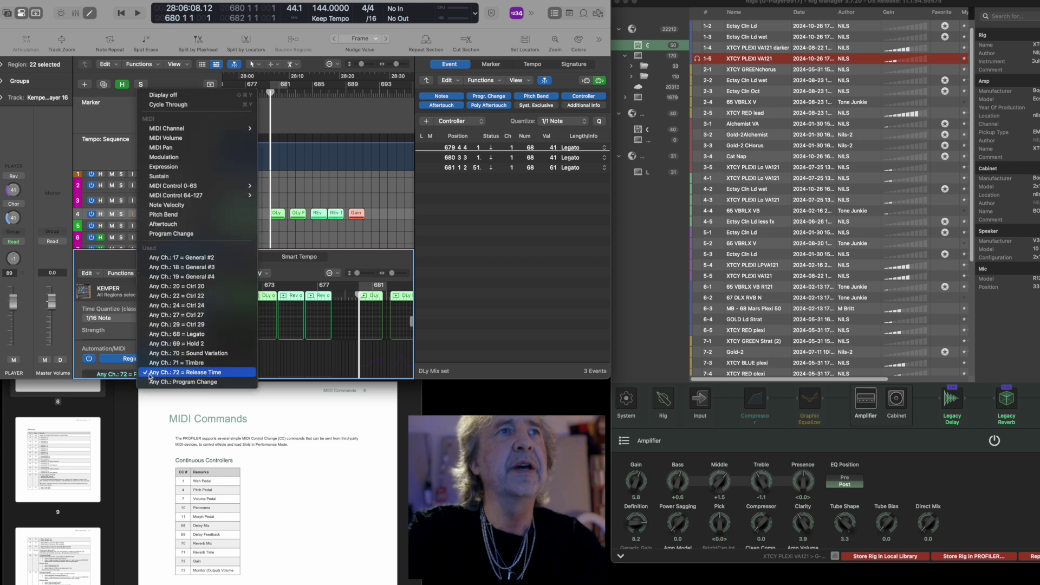
pyautogui.click(181, 335)
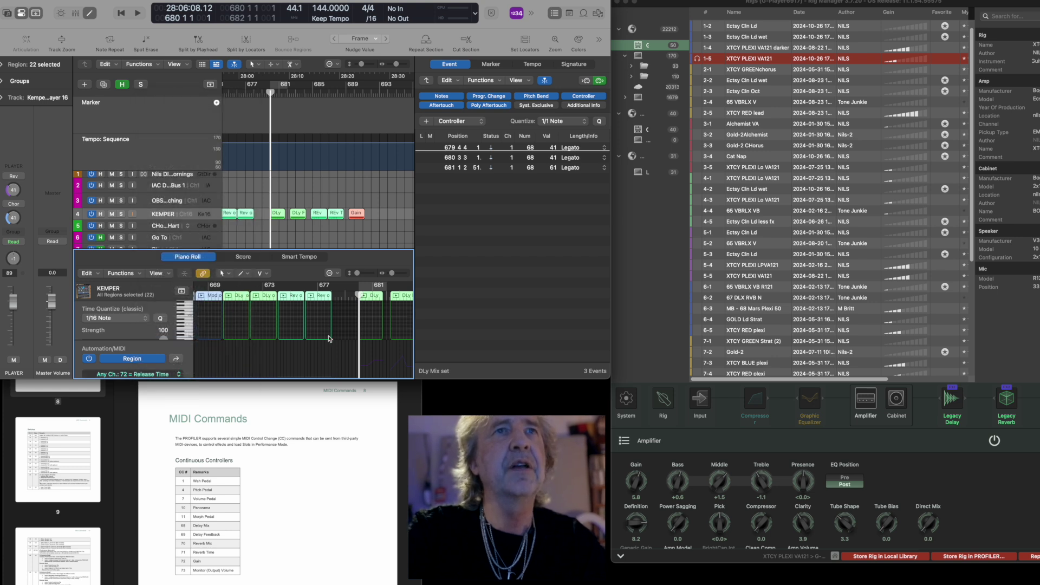
pyautogui.moveTo(379, 363); pyautogui.dragTo(379, 357)
pyautogui.moveTo(649, 336); pyautogui.dragTo(650, 334)
pyautogui.press('space')
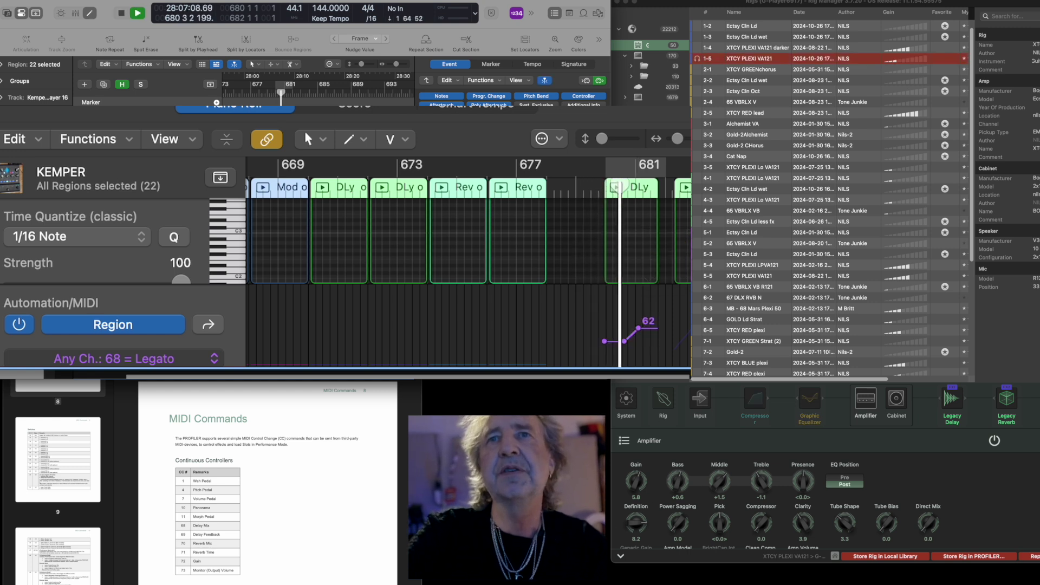
pyautogui.press('space')
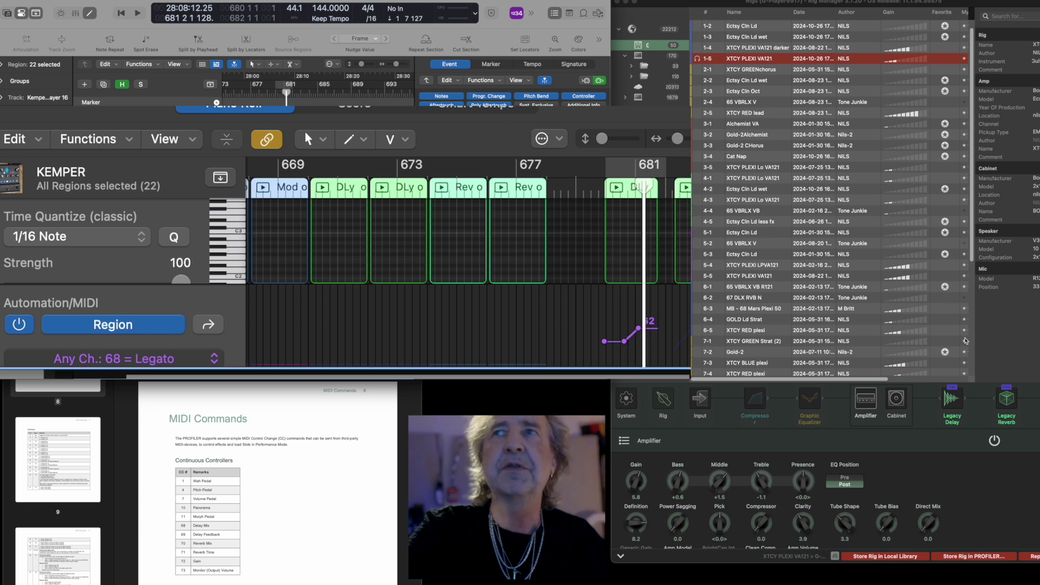
# Show the Legacy Delay parameters in Rig Manager and replay the delay mix region to watch its Mix knob.
pyautogui.click(955, 404)
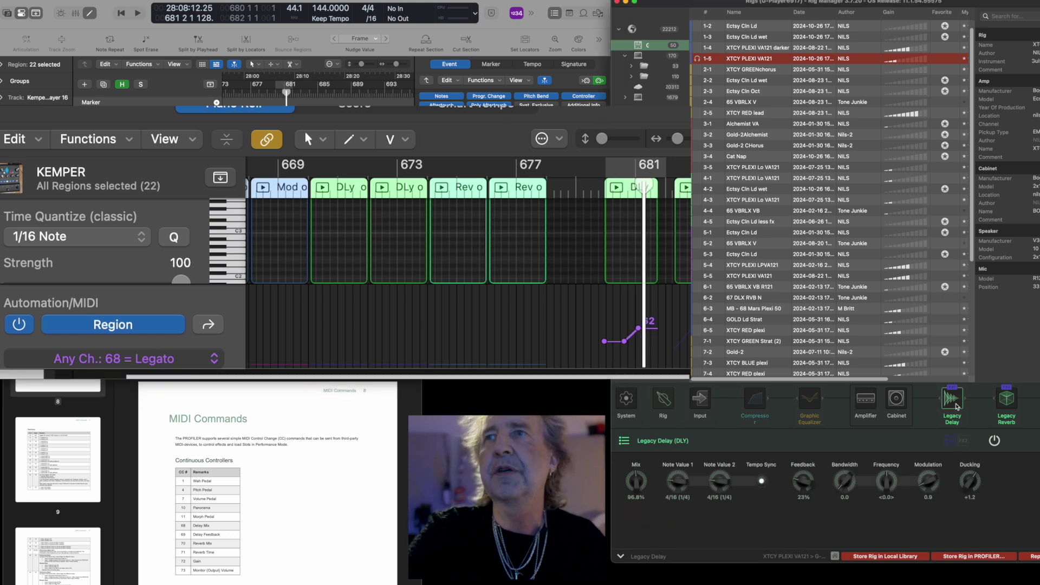
pyautogui.moveTo(644, 193); pyautogui.dragTo(600, 193)
pyautogui.press('space')
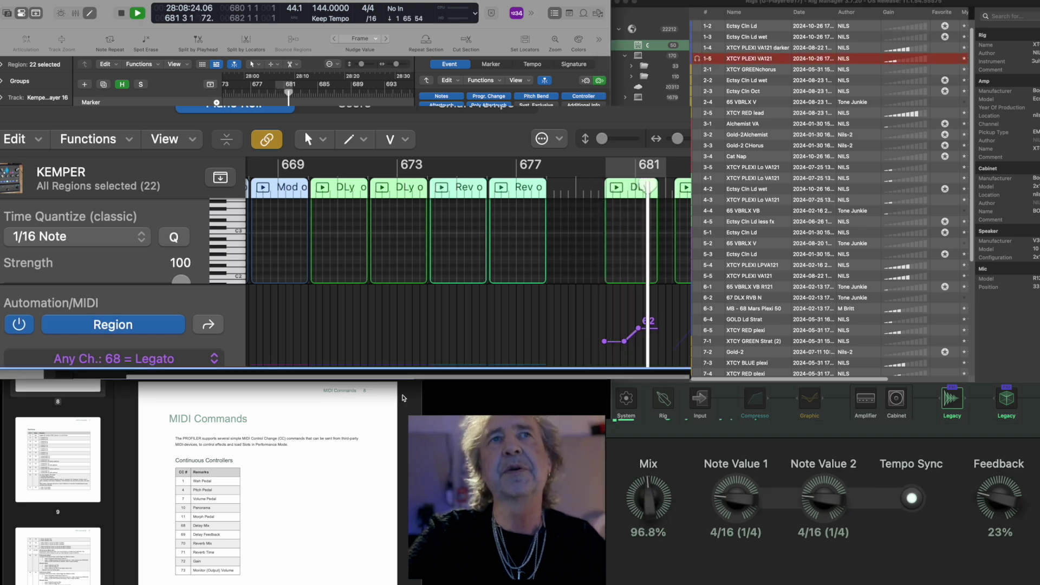
pyautogui.press('space')
# Raise the end of the 68 = Legato delay mix curve to 76 and play on through the delay feedback region.
pyautogui.moveTo(639, 327); pyautogui.dragTo(654, 319)
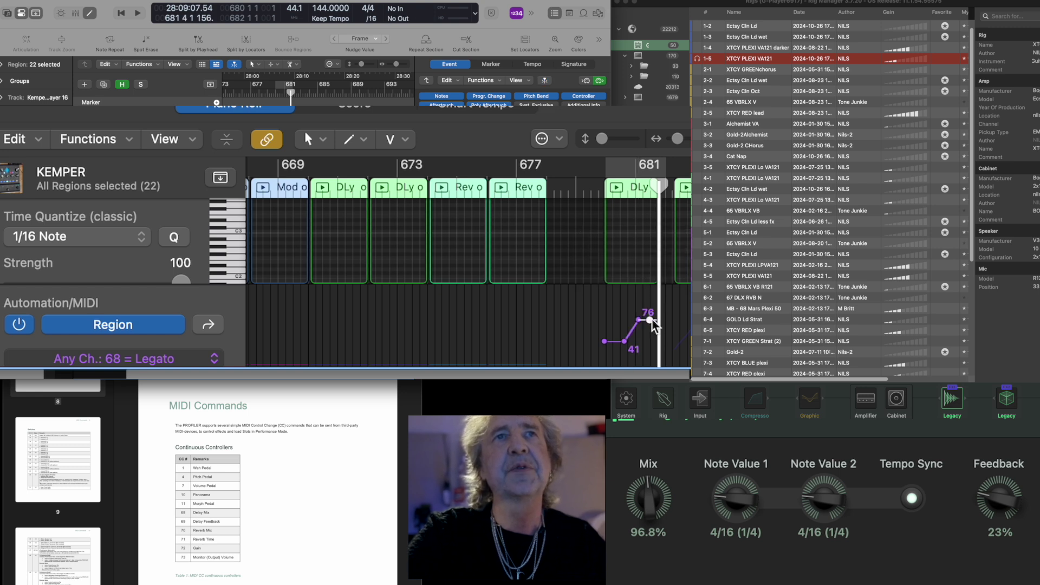
pyautogui.press('space')
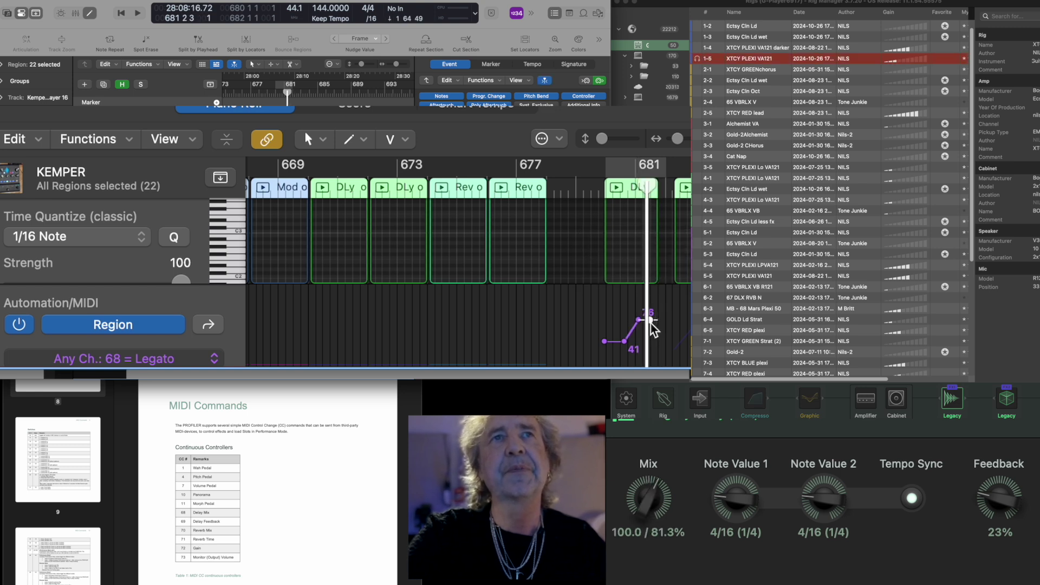
pyautogui.click(652, 325)
pyautogui.moveTo(653, 345); pyautogui.dragTo(654, 319)
pyautogui.press('space')
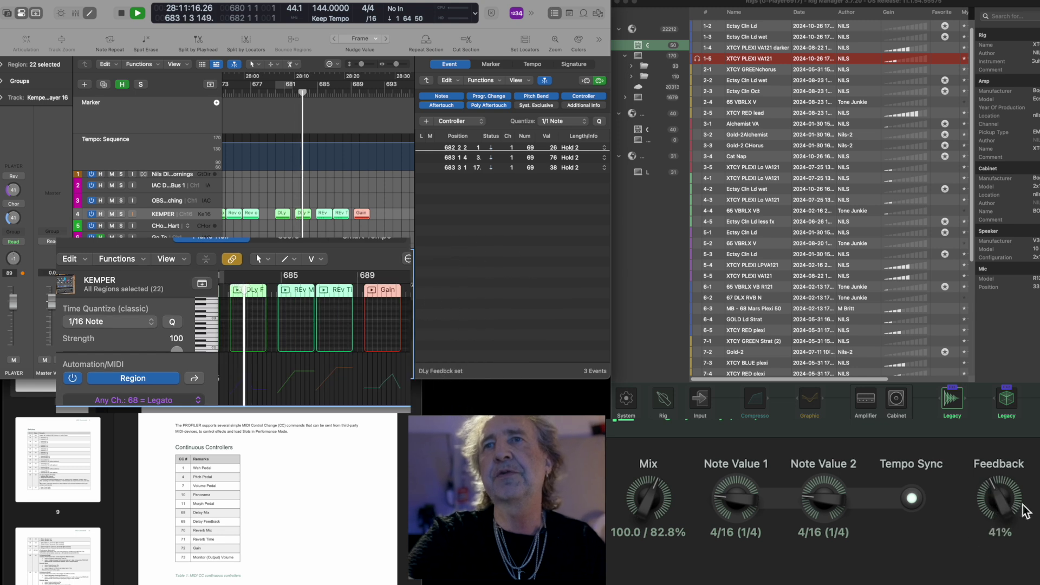
pyautogui.press('space')
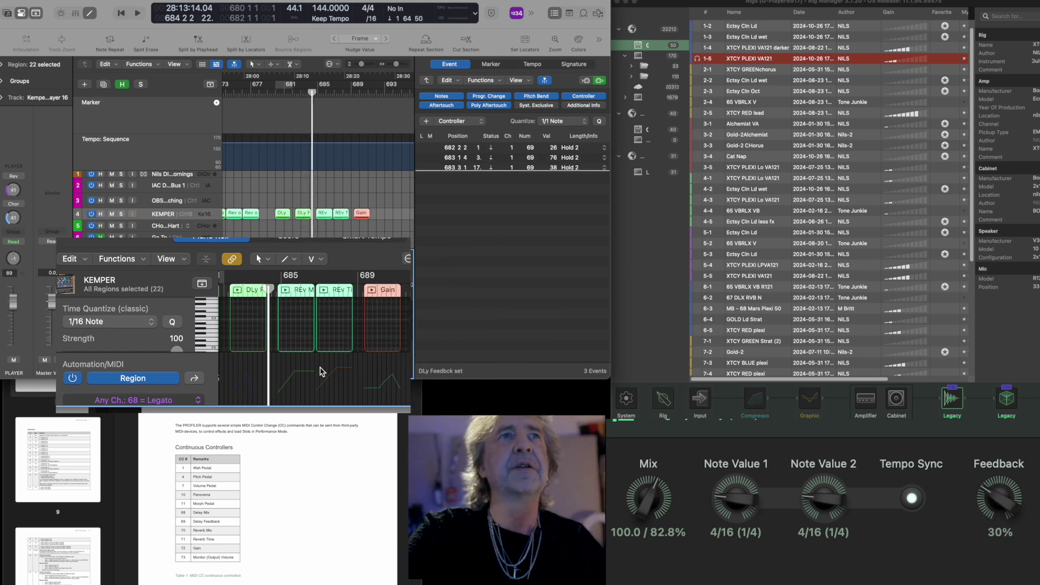
# Show the Legacy Reverb parameters and the 70 = Sound Variation curve, and play the reverb mix and reverb time regions.
pyautogui.click(1009, 402)
pyautogui.scroll(-1, 7, 480)
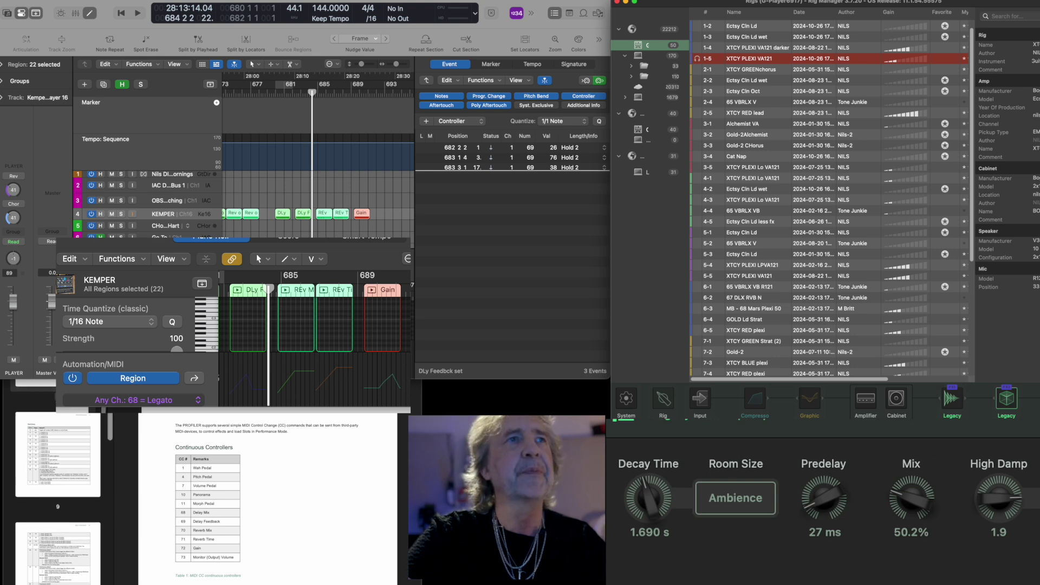
pyautogui.click(154, 401)
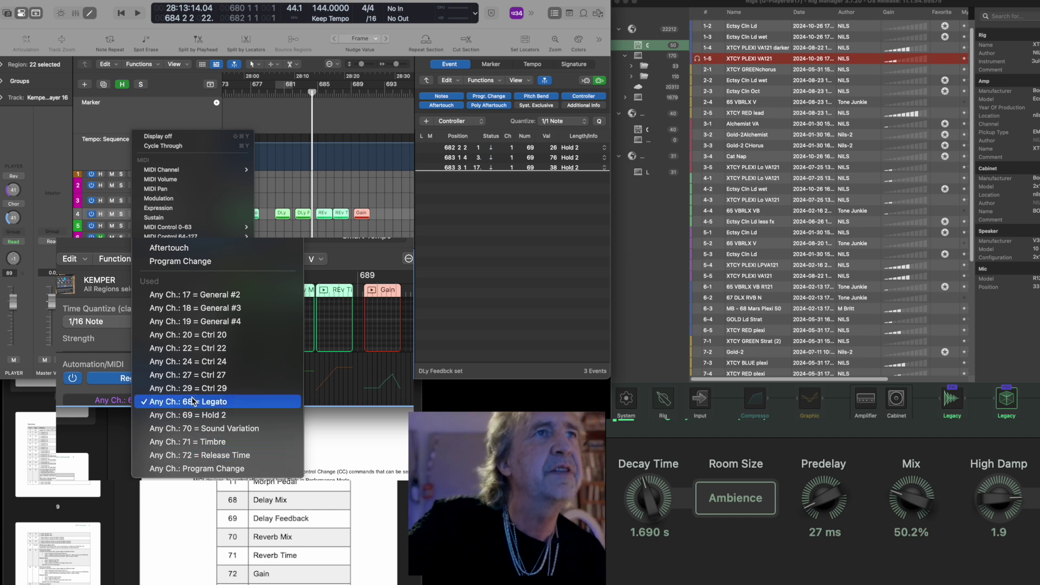
pyautogui.click(182, 428)
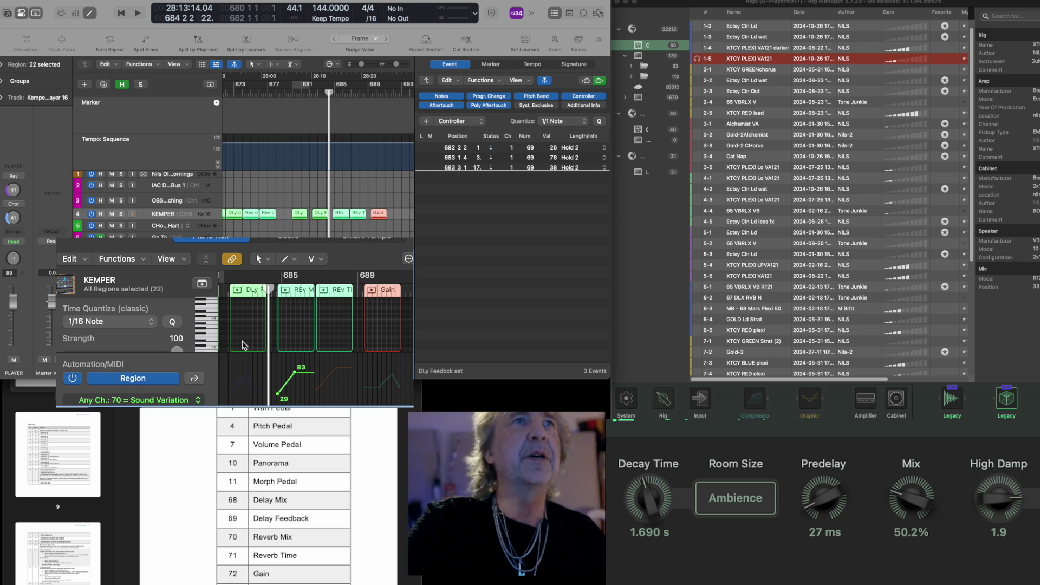
pyautogui.press('space')
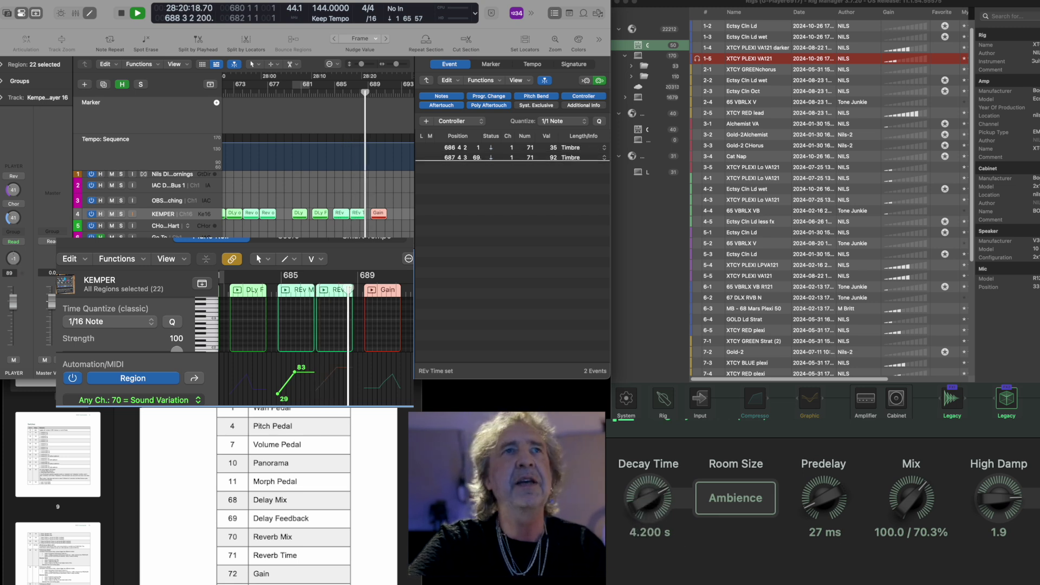
# Show the Amplifier parameters in Rig Manager and play the Gain region to watch the Gain knob respond.
pyautogui.click(862, 404)
pyautogui.click(873, 402)
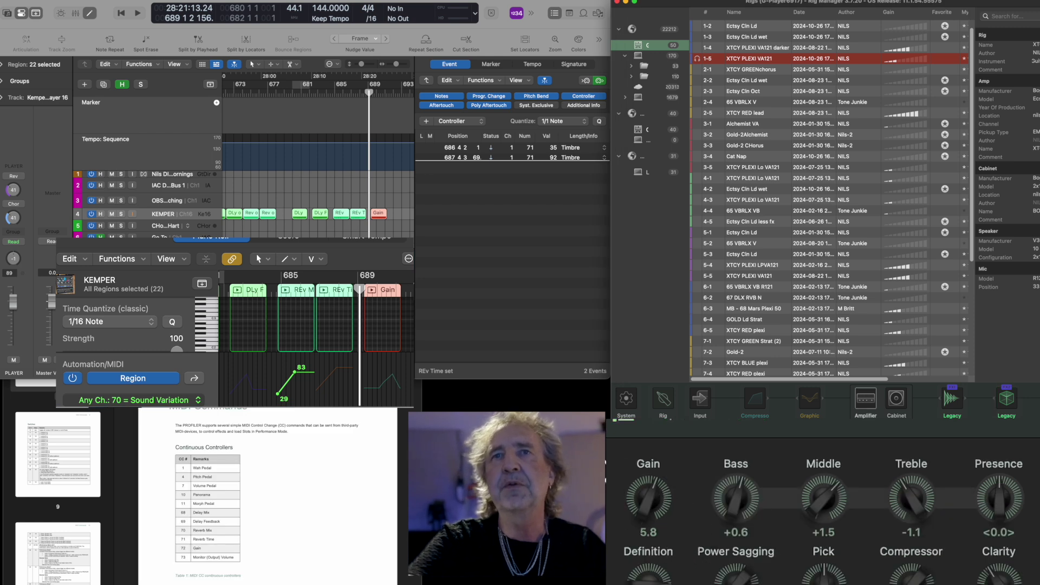
pyautogui.press('space')
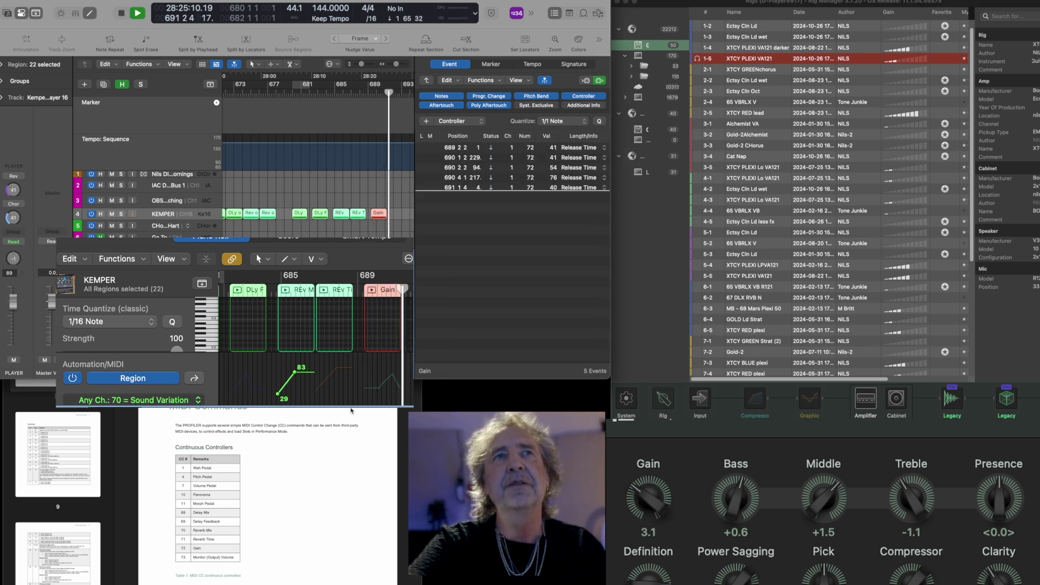
pyautogui.press('space')
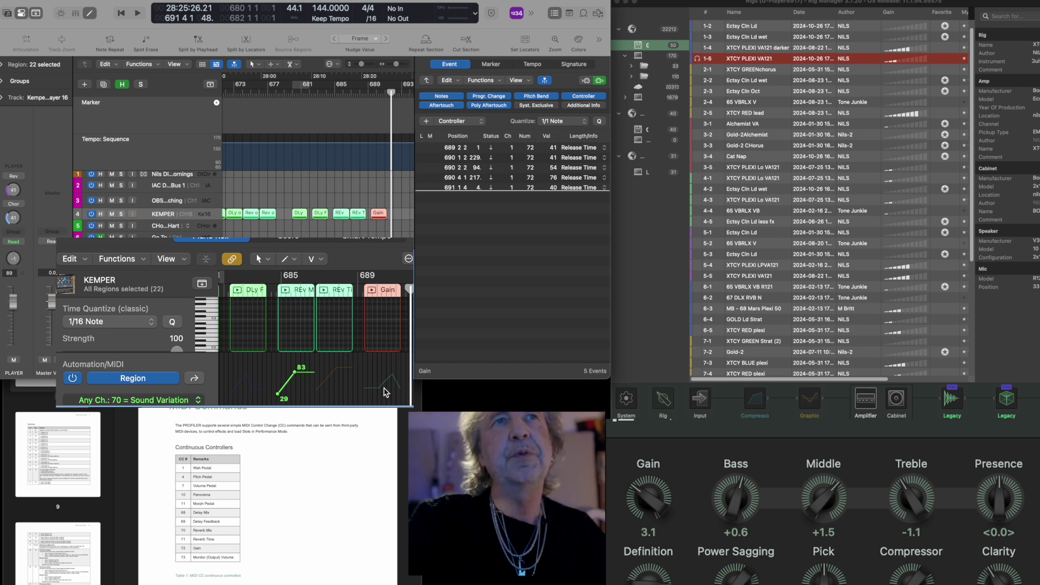
# Display the 72 = Release Time curve and raise the Gain region's third and fourth points to 76 and 95.
pyautogui.click(144, 402)
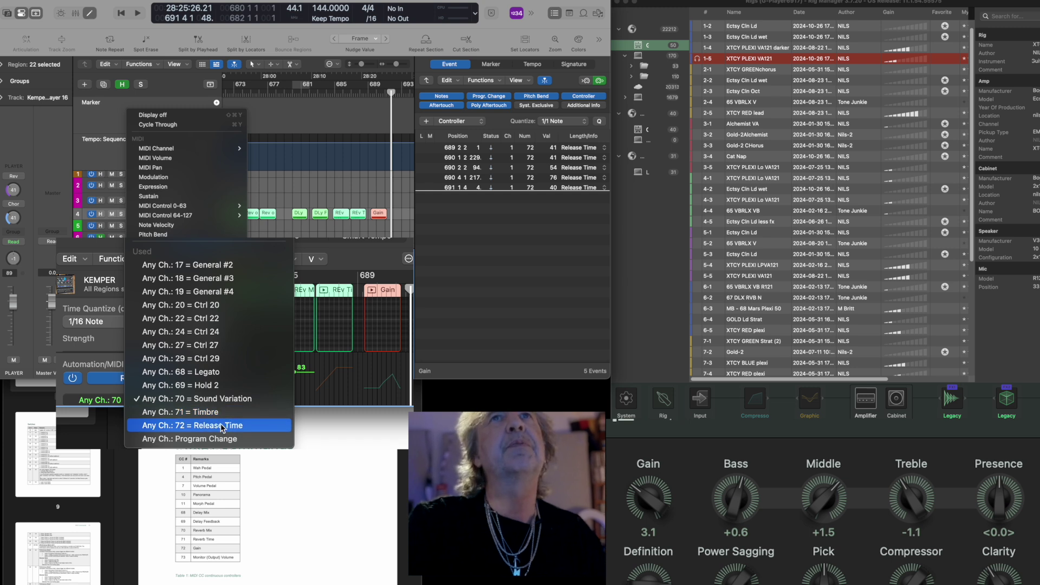
pyautogui.press('Escape')
pyautogui.moveTo(394, 379); pyautogui.dragTo(393, 370)
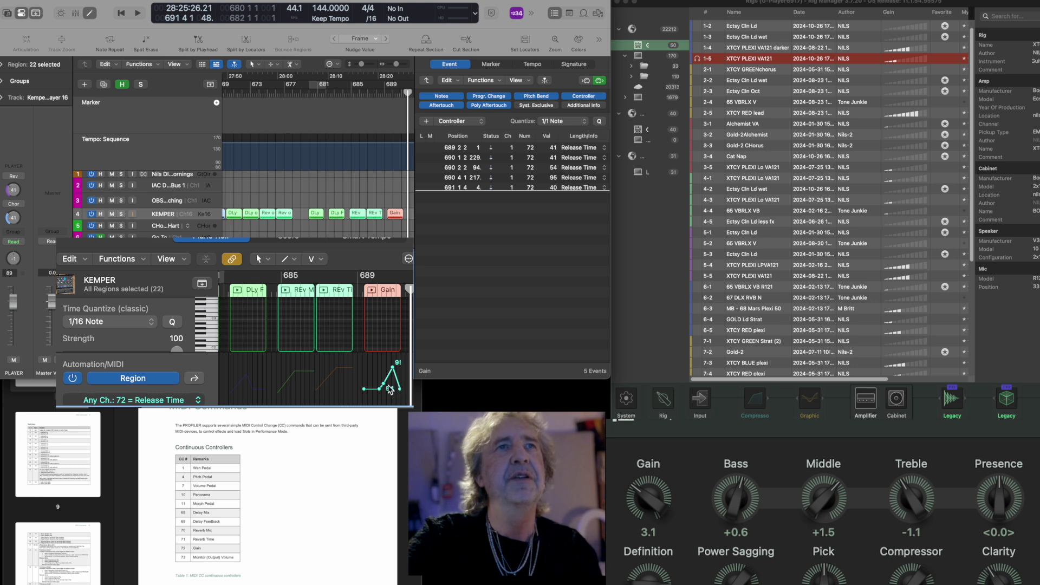
pyautogui.moveTo(383, 385); pyautogui.dragTo(384, 373)
pyautogui.click(386, 292)
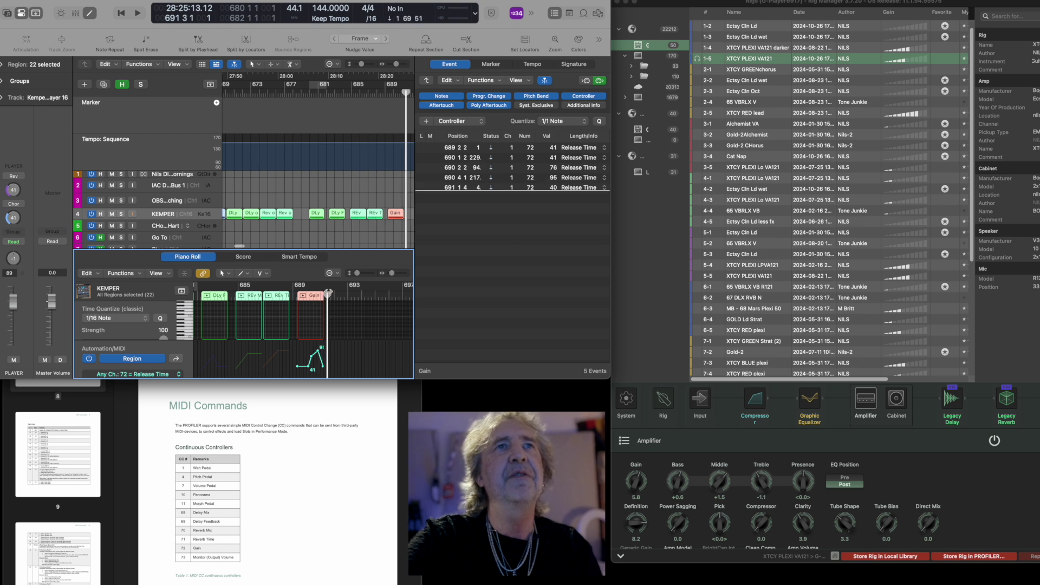
# Move the playhead back to bar 640 on the KEMPER track and show the Load Rigs region's program changes in the event list.
pyautogui.click(553, 13)
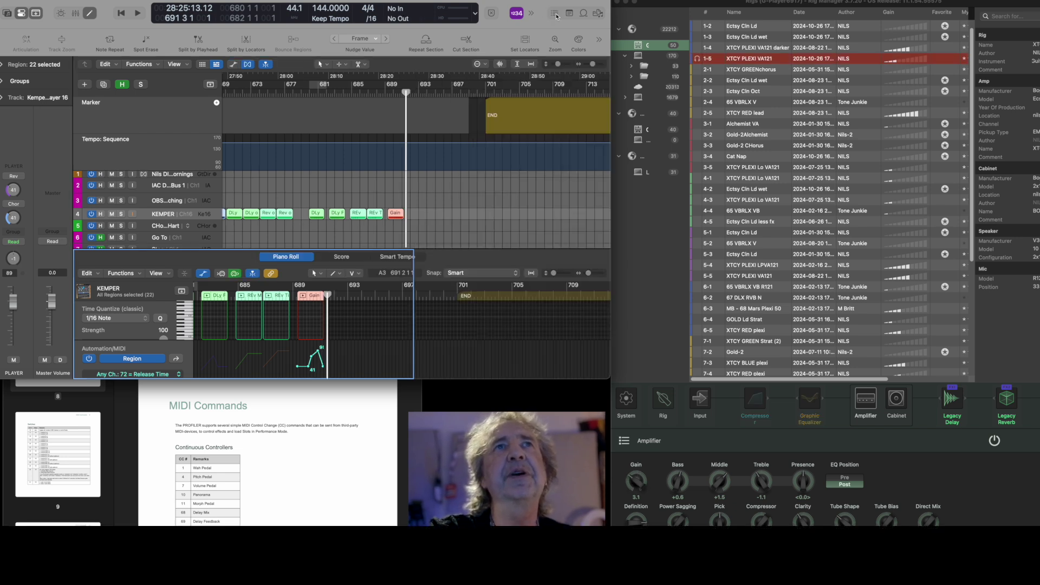
pyautogui.hscroll(-5, 431, 187)
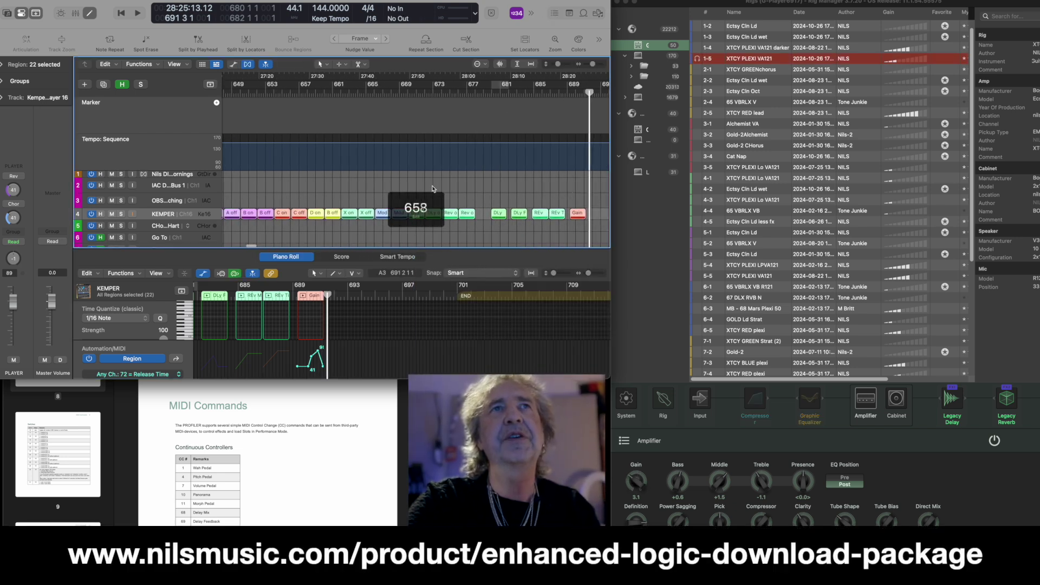
pyautogui.hscroll(-5, 352, 198)
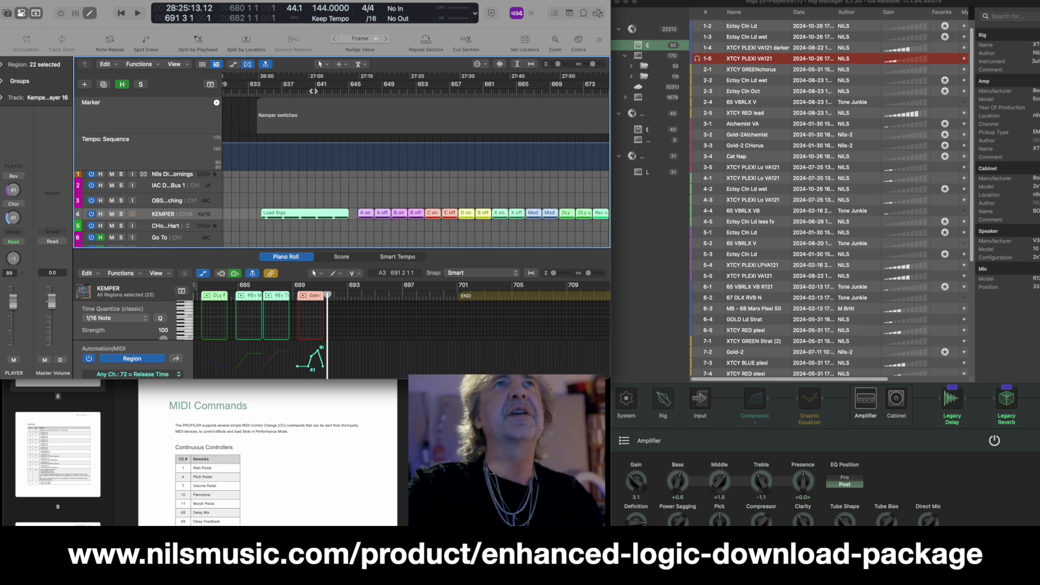
pyautogui.click(313, 90)
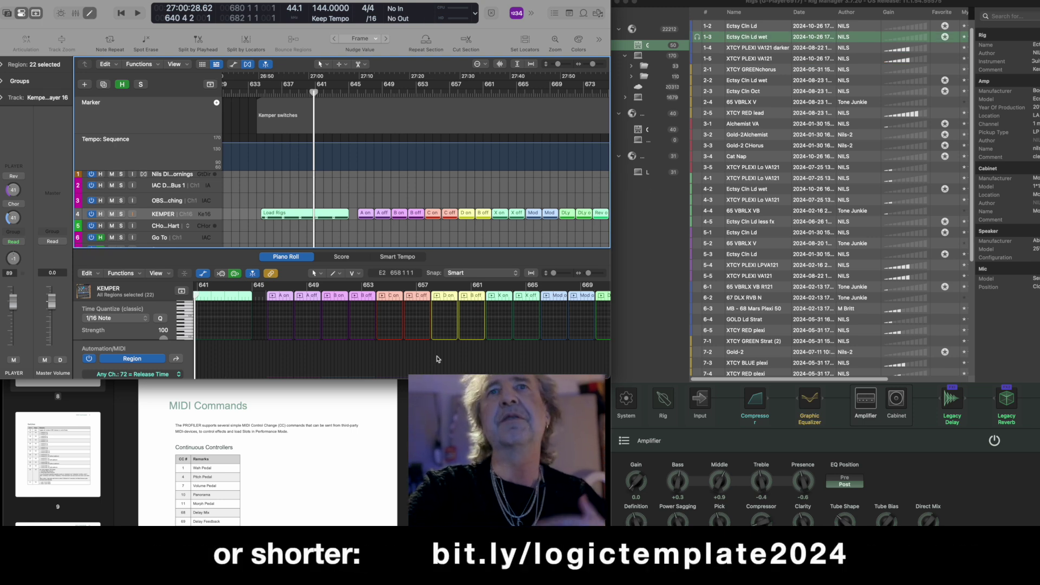
pyautogui.click(558, 15)
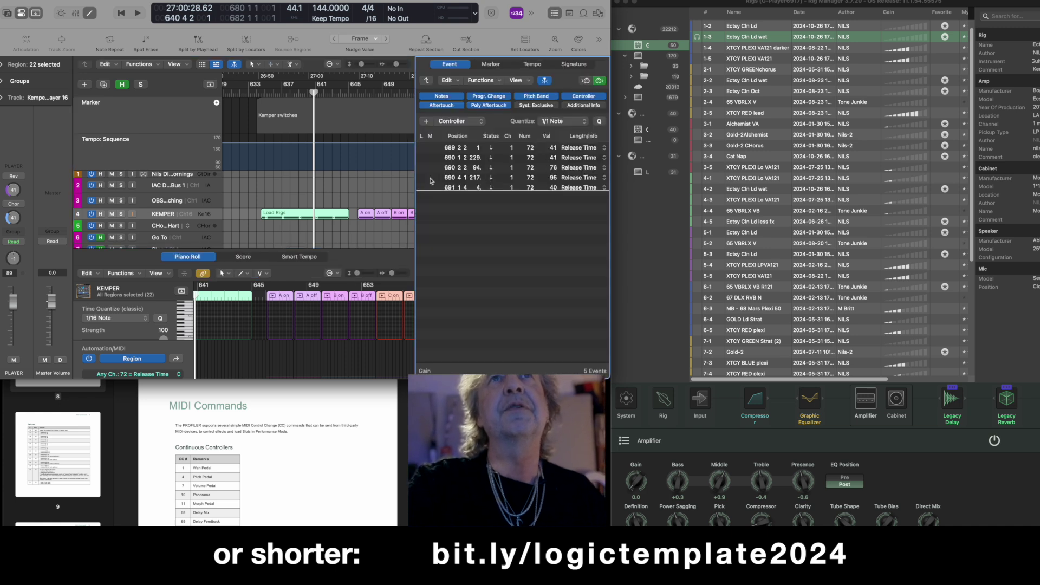
pyautogui.click(294, 235)
pyautogui.click(300, 213)
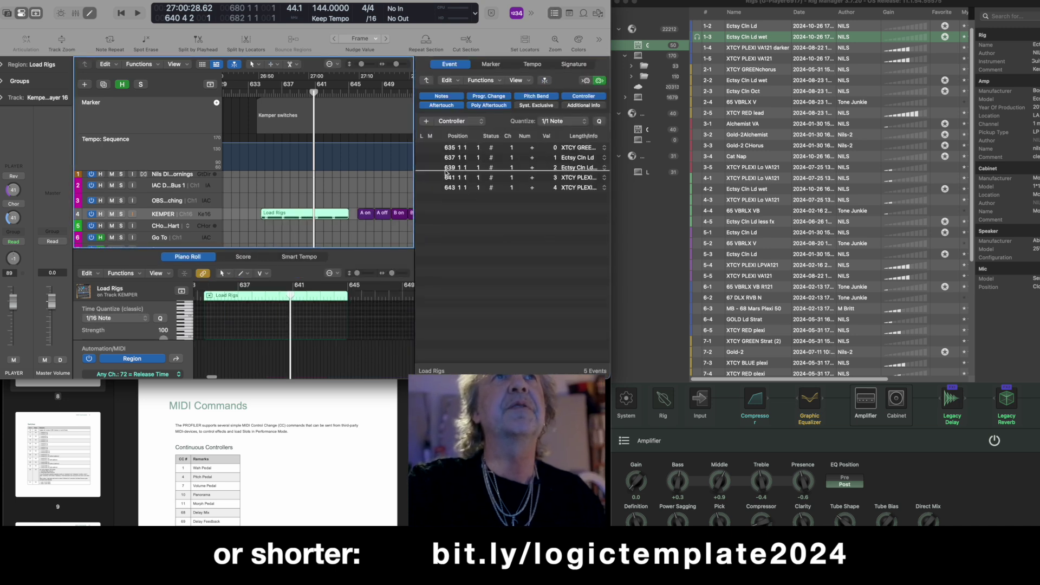